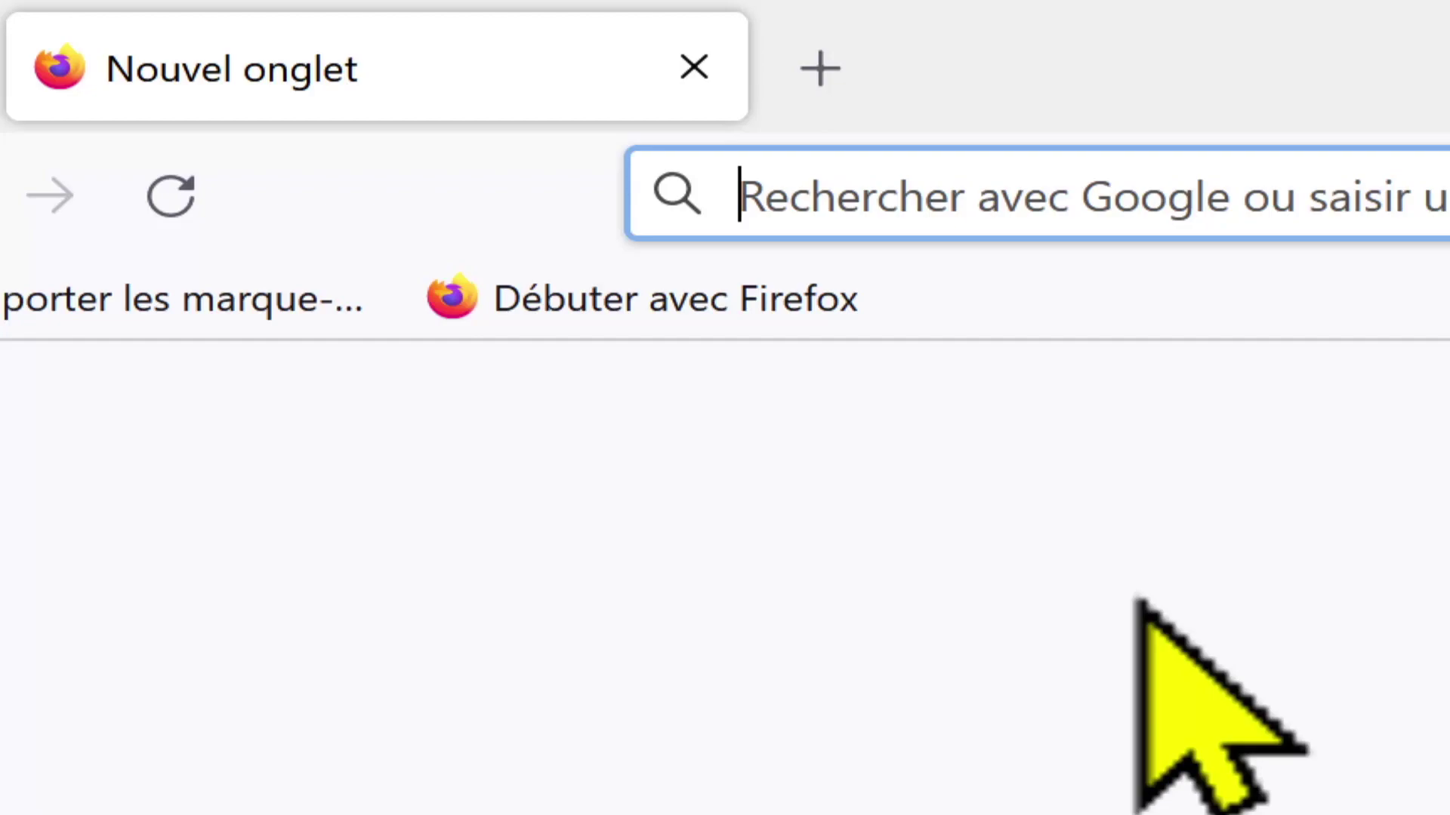
Enter facebook.com in the Firefox address bar to load the Facebook page.
text(face)
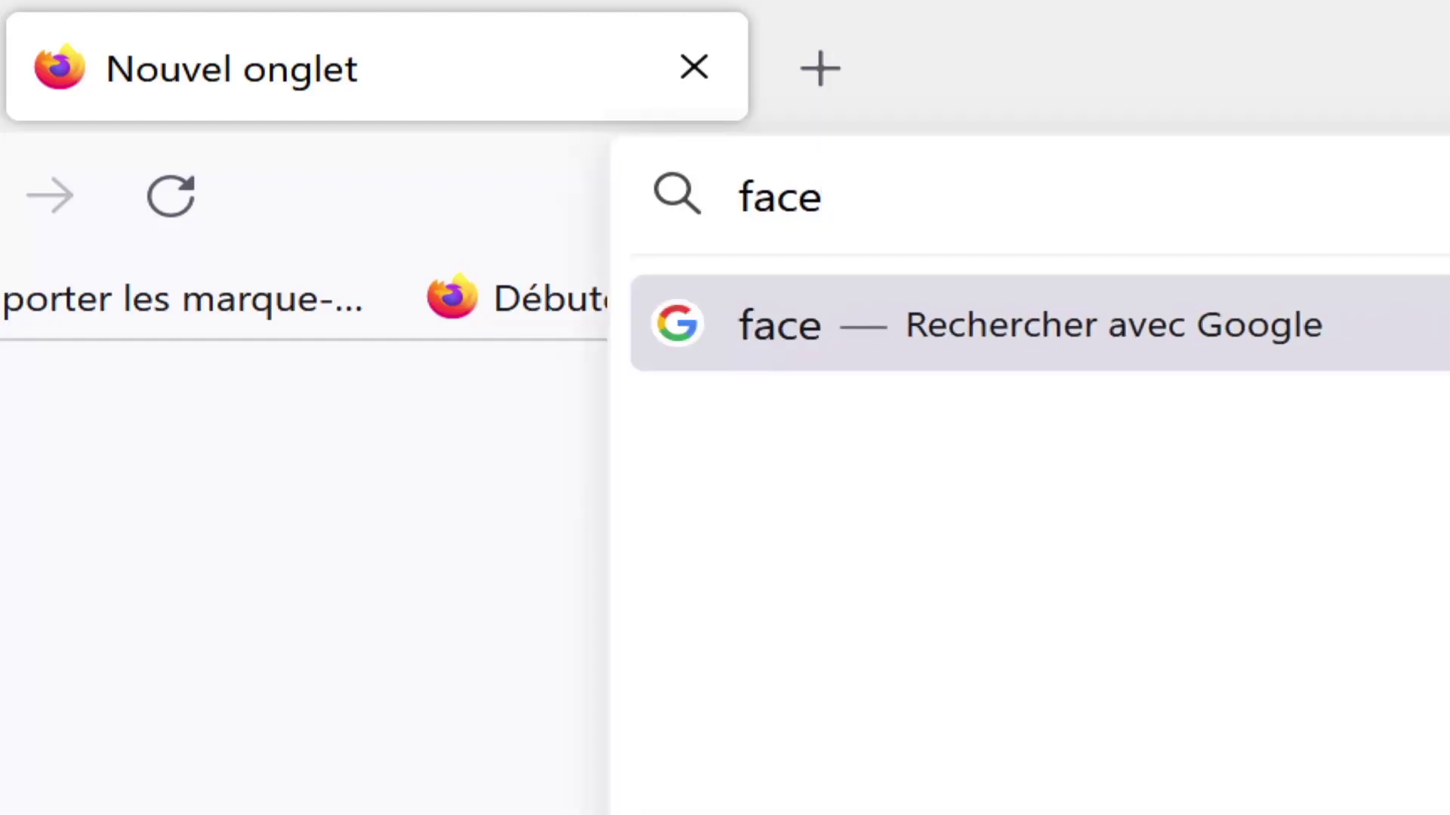
text(book.c)
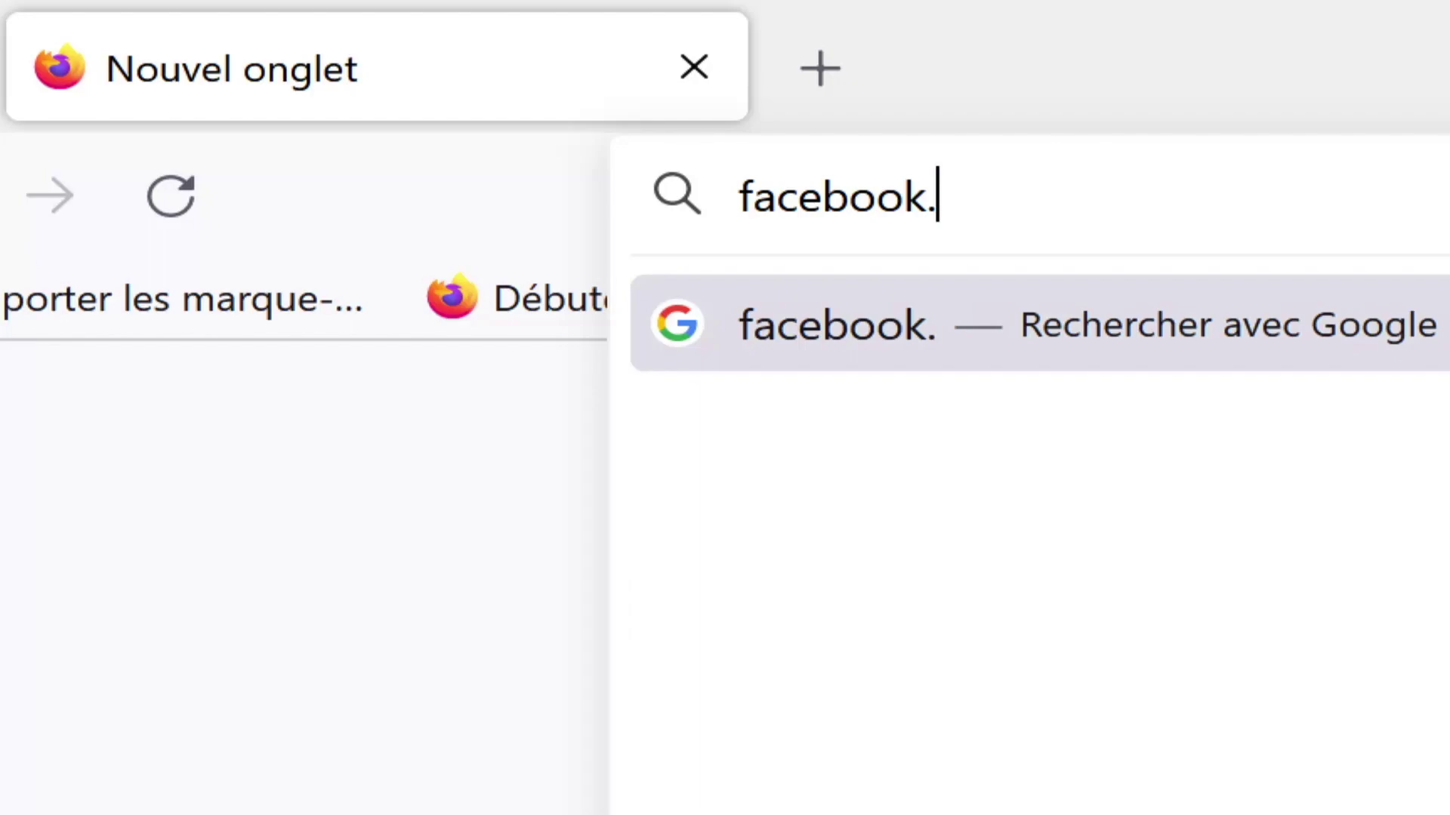
text(om)
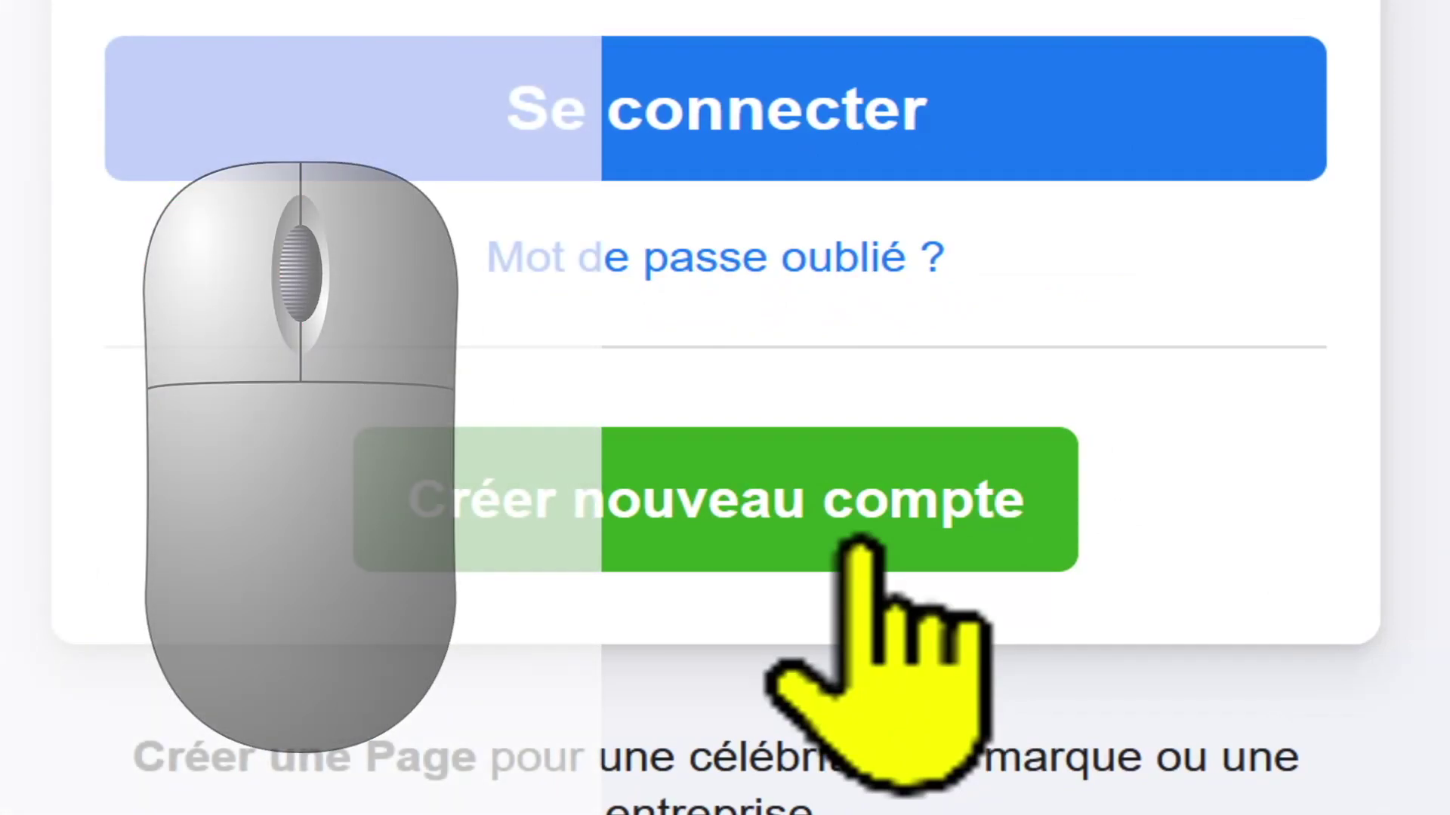
Open the 'Créer nouveau compte' sign-up form.
click(861, 546)
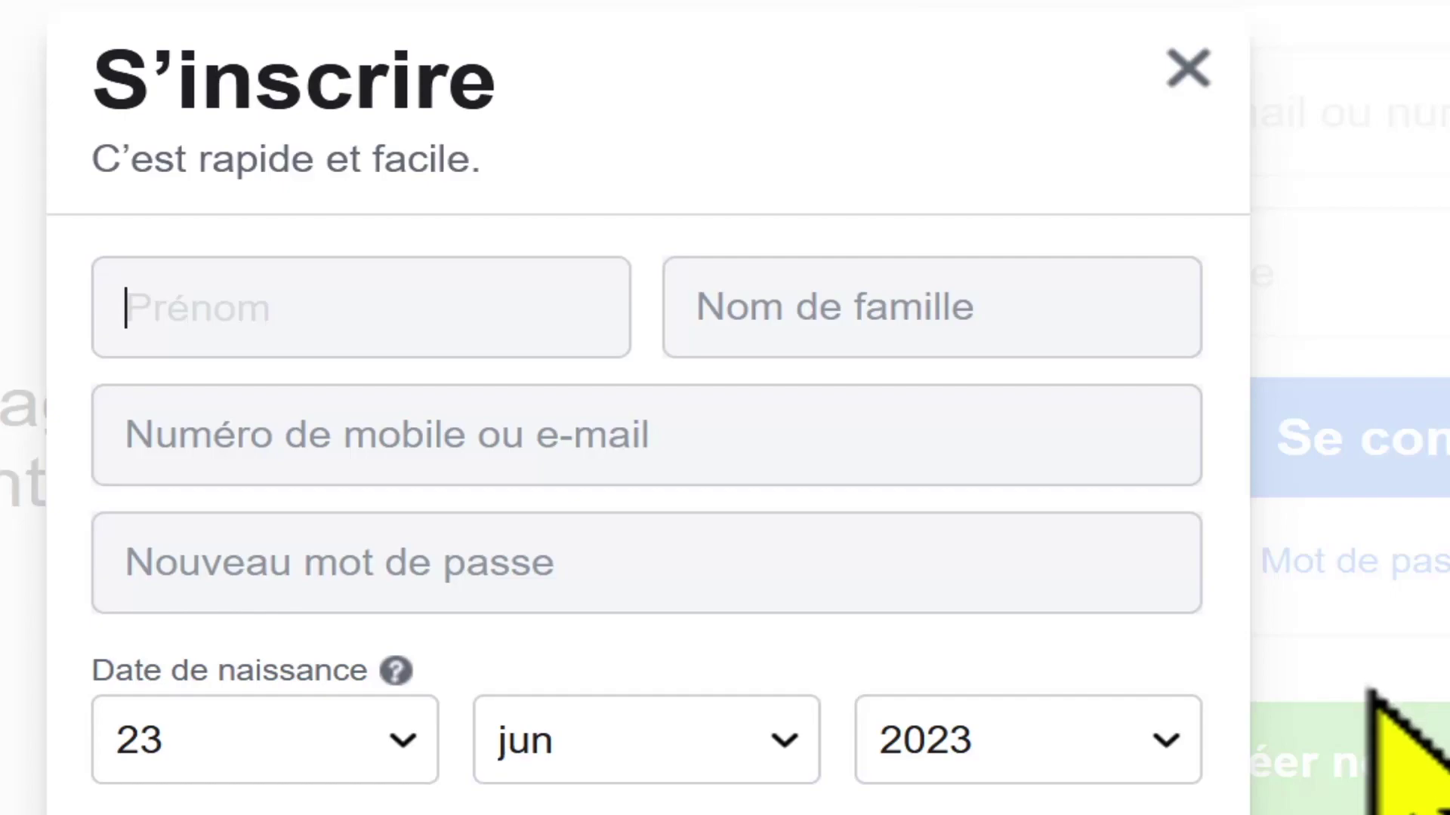
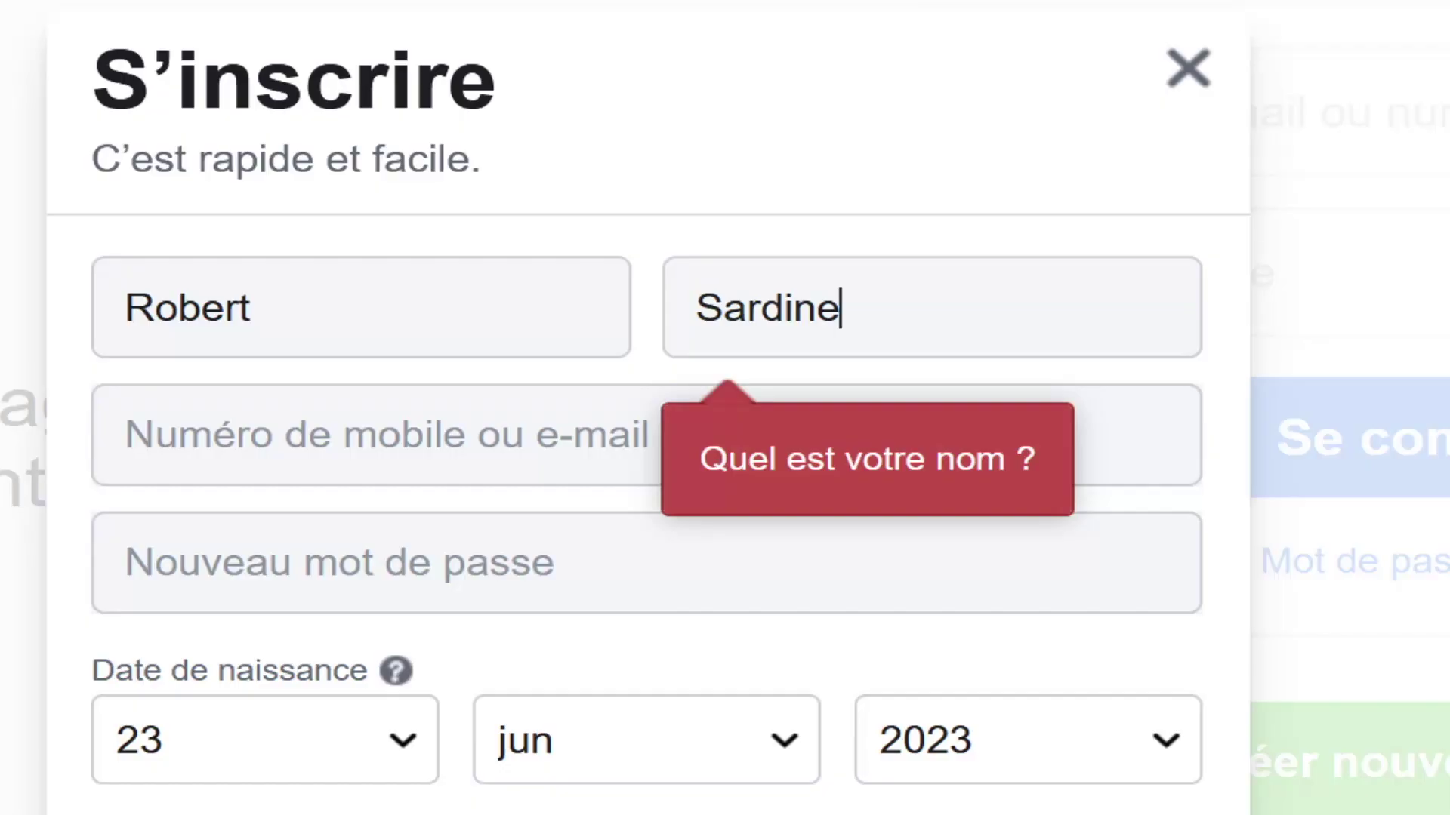
Fill in the new user's first name, surname and e-mail address on the form.
key(Tab)
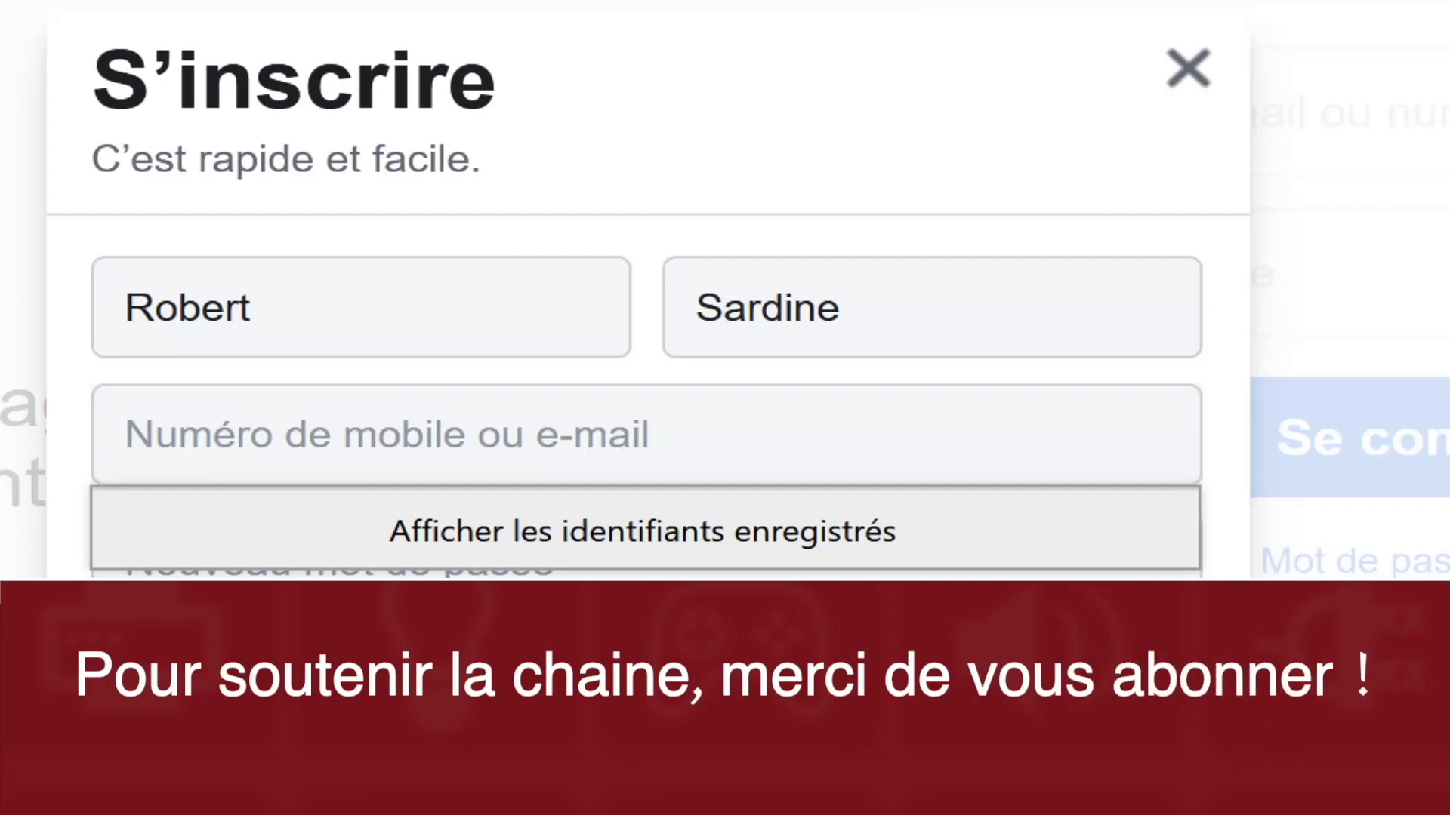
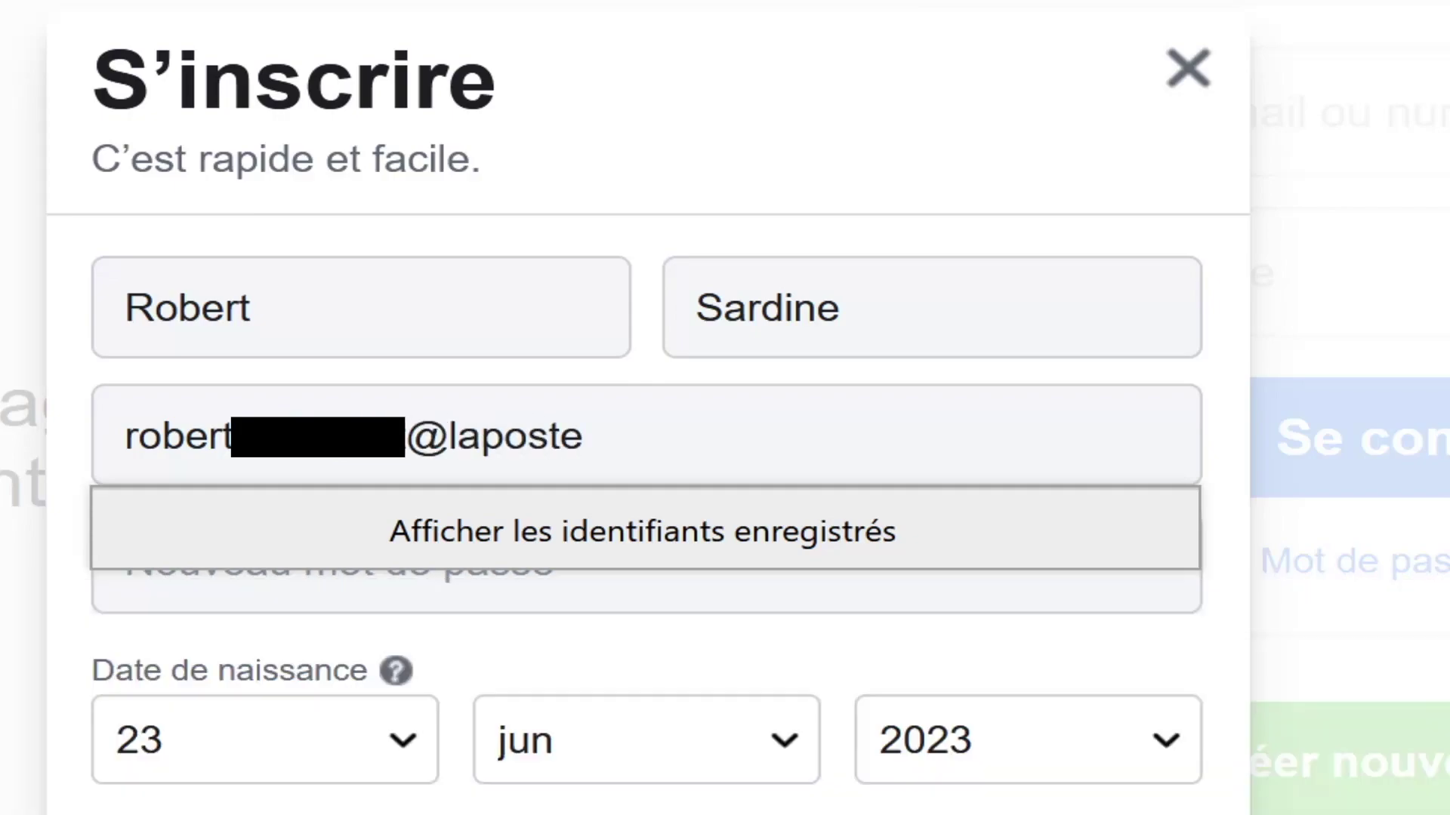
key(Tab)
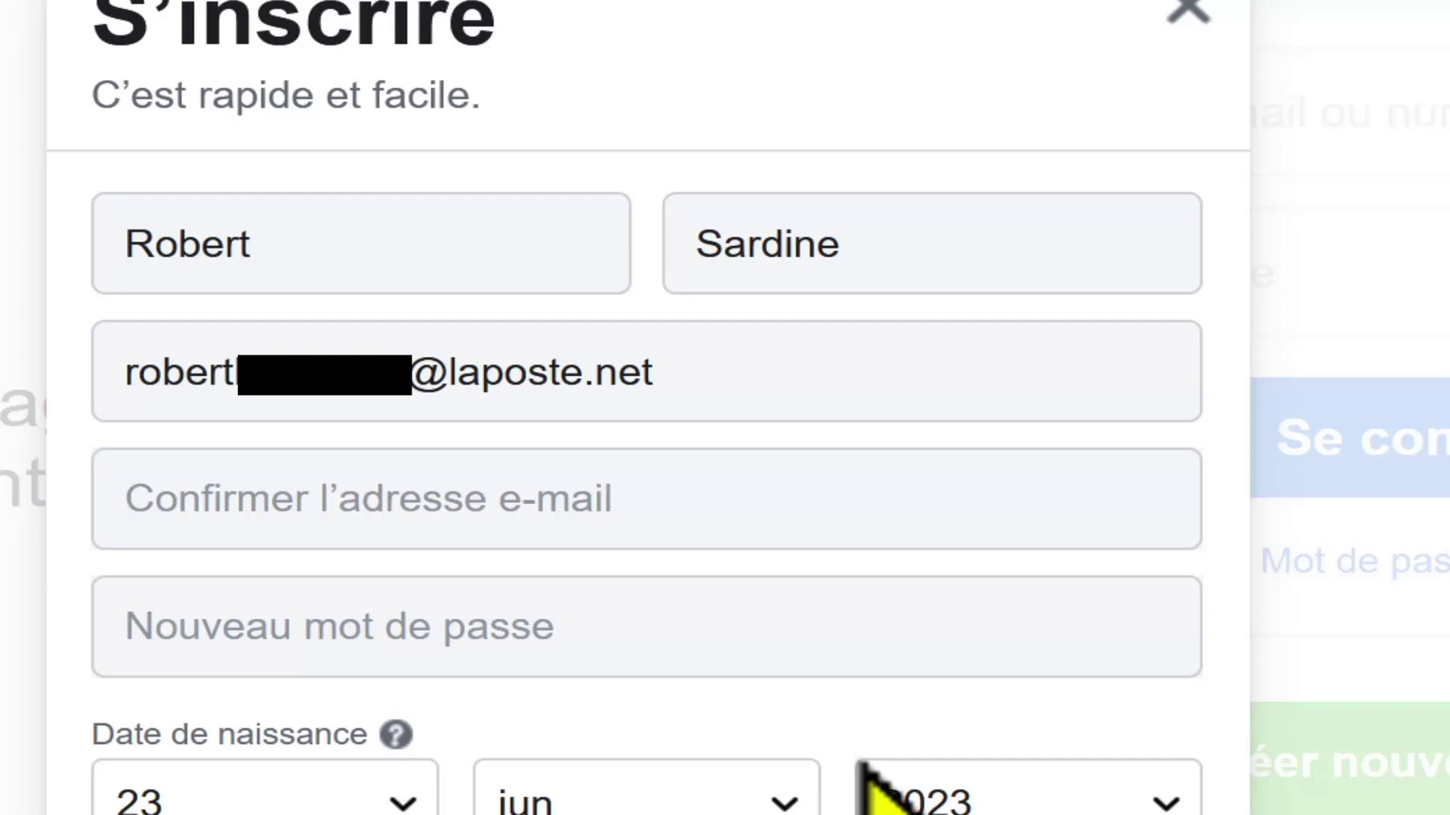
Paste the same e-mail into the confirmation field and enter the account password.
key(ctrl+v)
key(Tab)
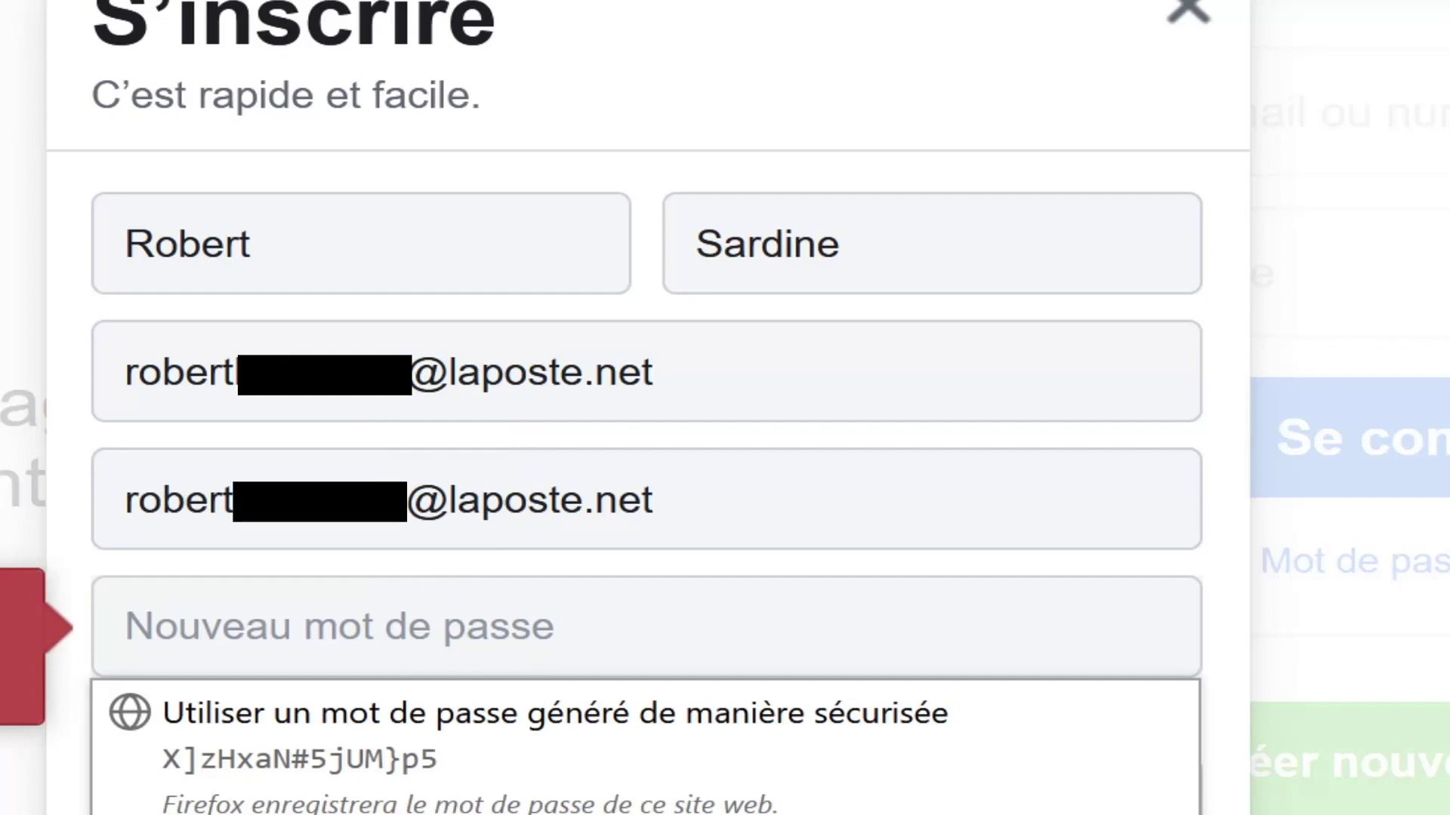
text(●●●●●●●●●●●)
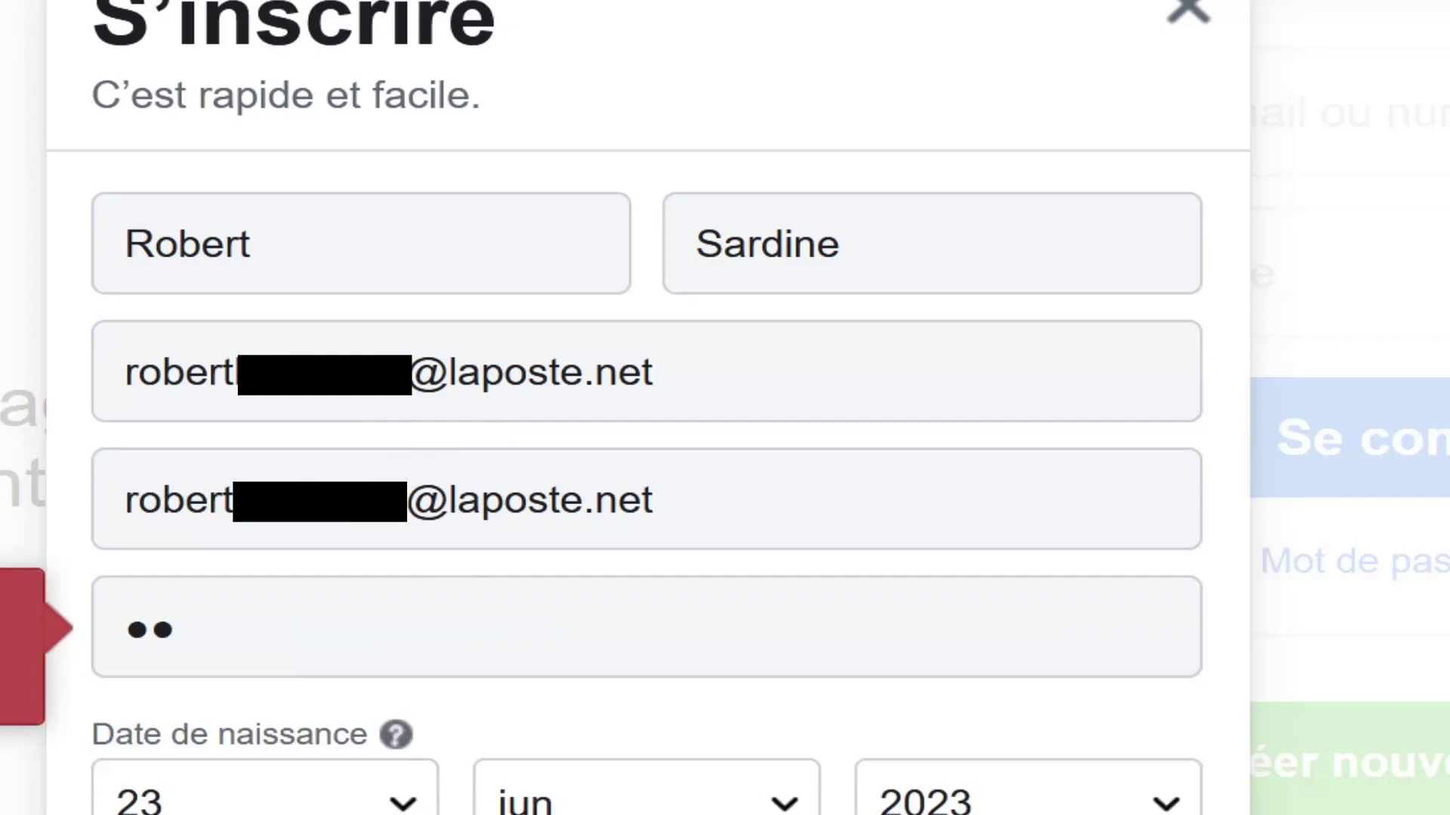
text(●●)
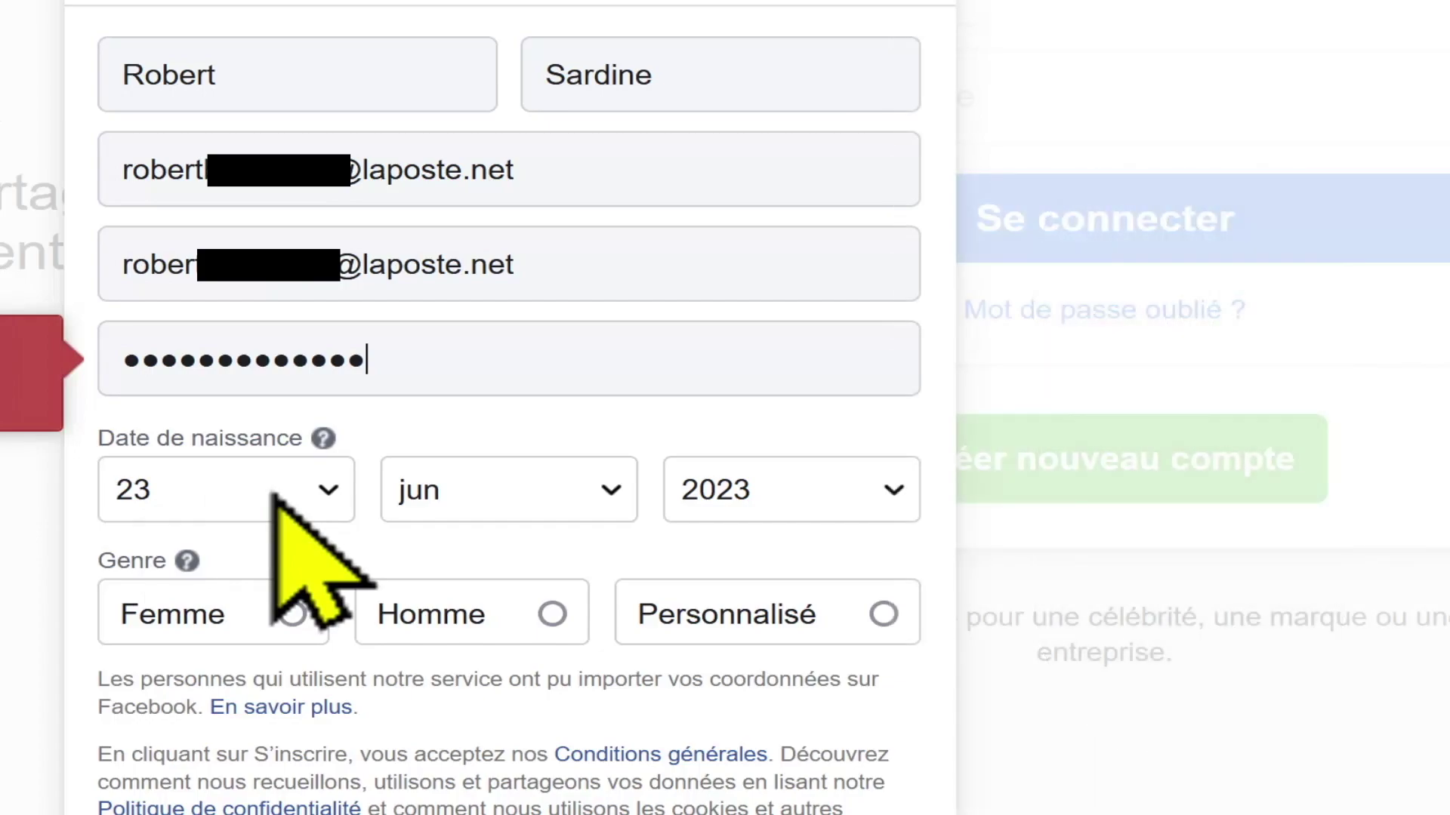
Choose 6 as the birth day in the Date de naissance day dropdown.
click(273, 496)
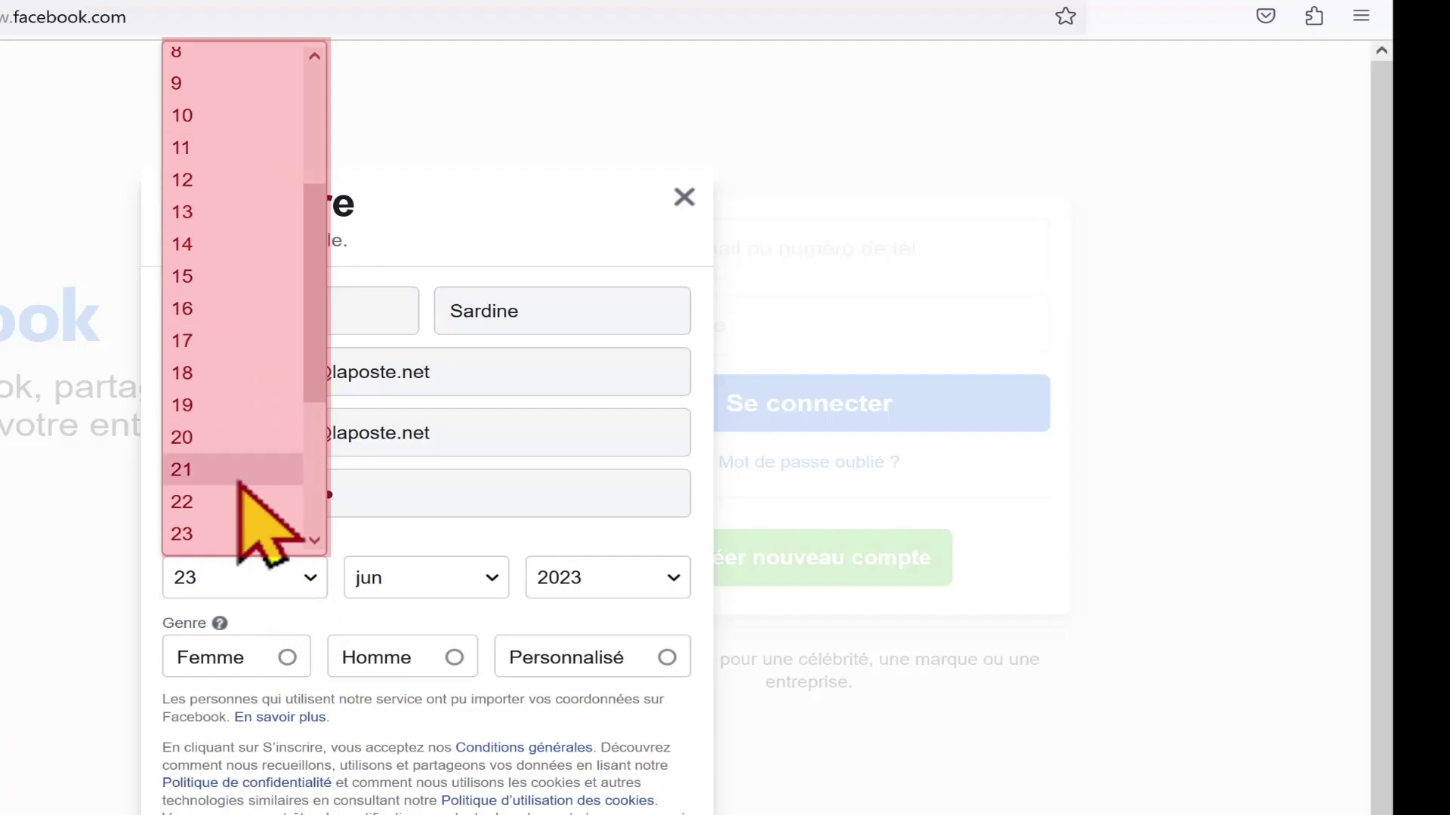
scroll(279, 317, up, 1)
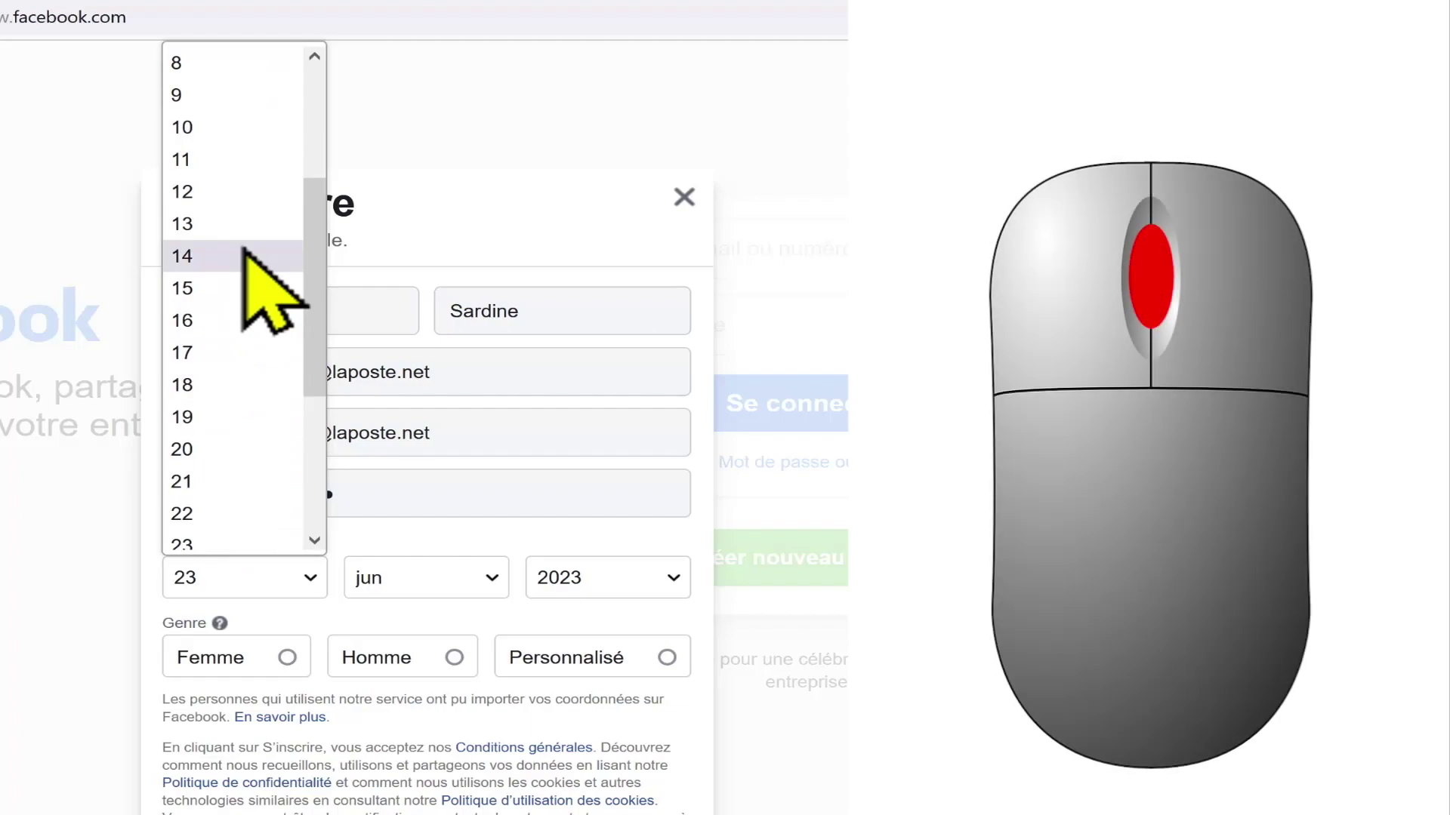
scroll(243, 250, down, 3)
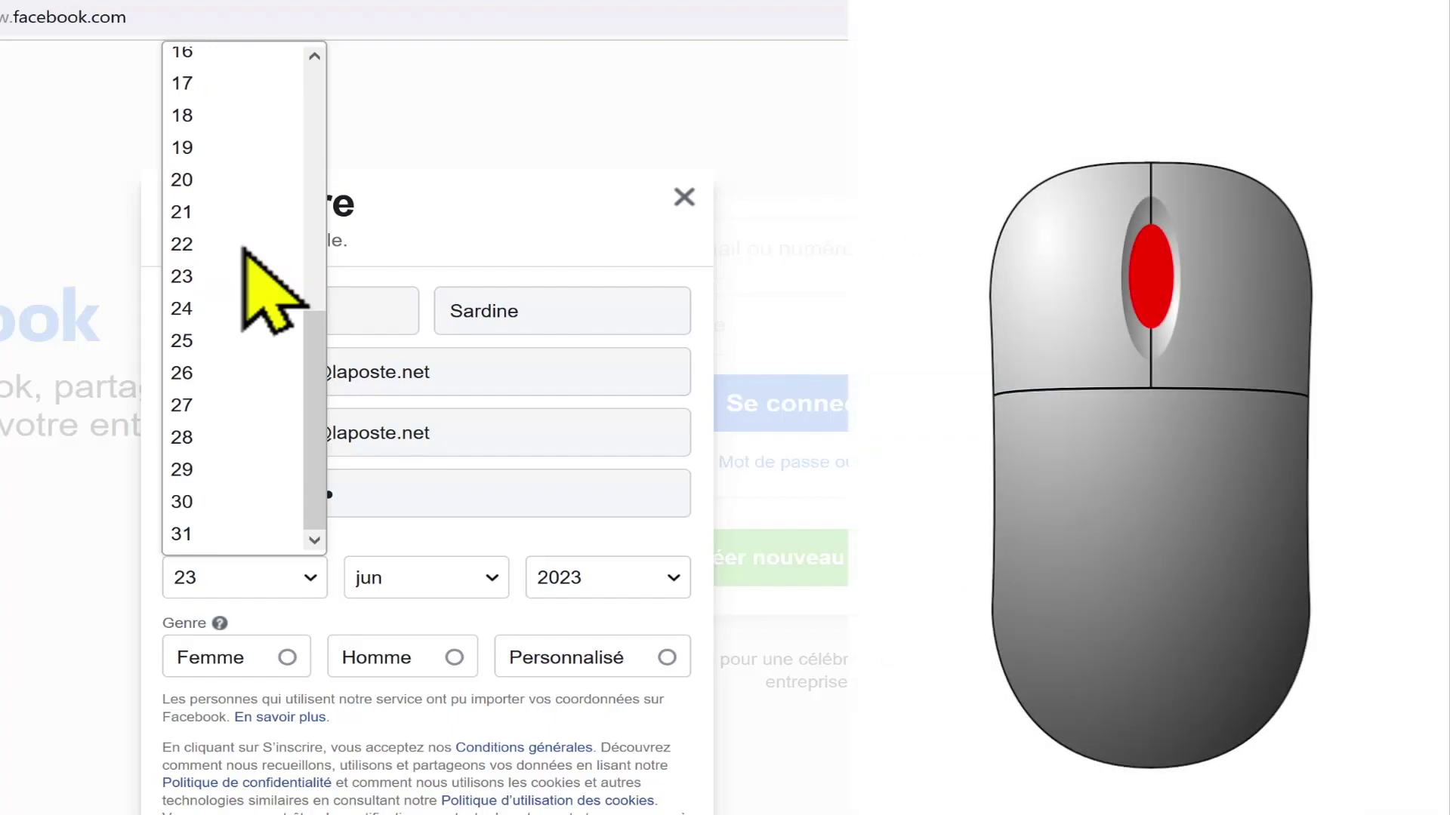
scroll(243, 249, up, 5)
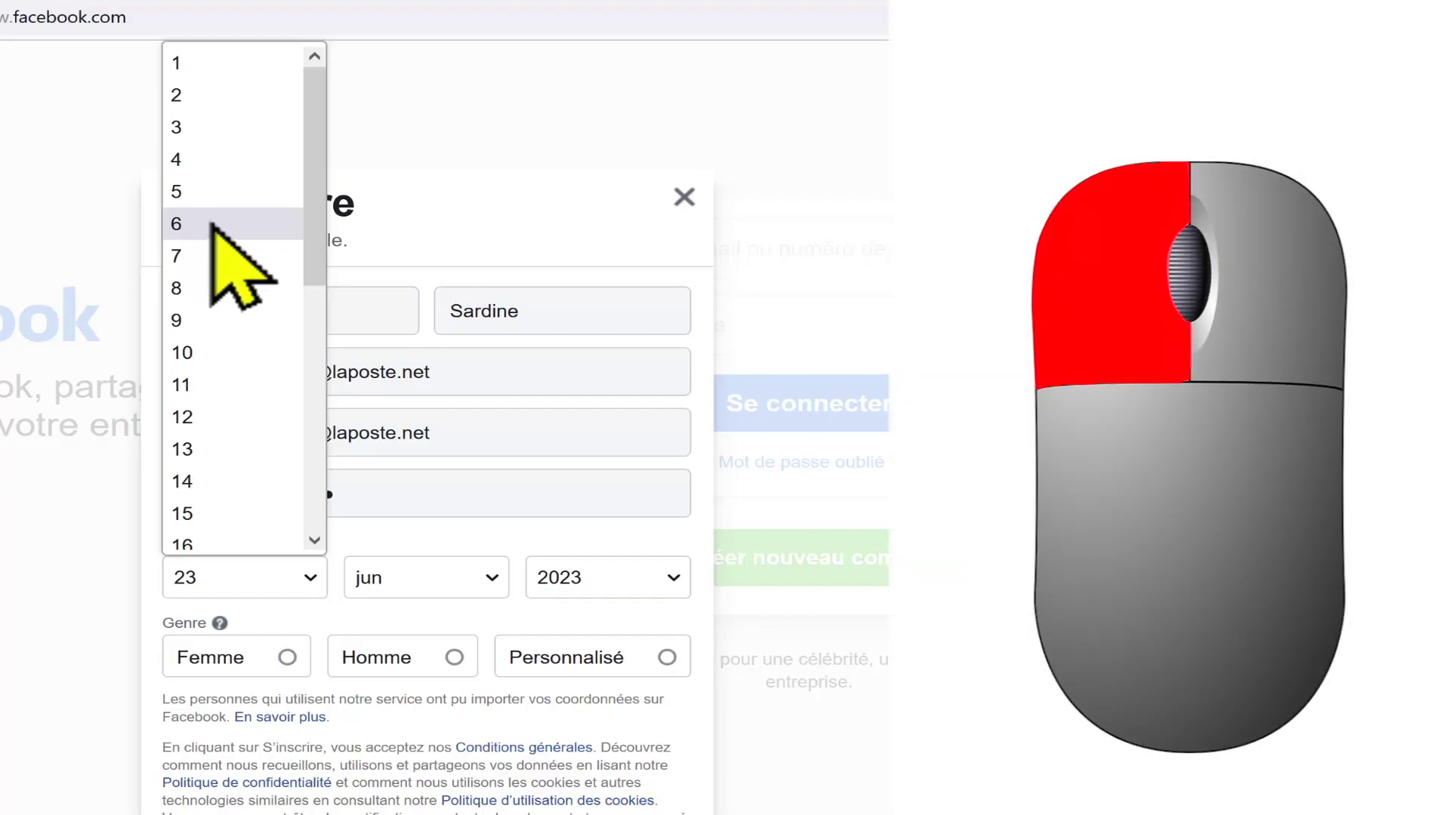
click(214, 225)
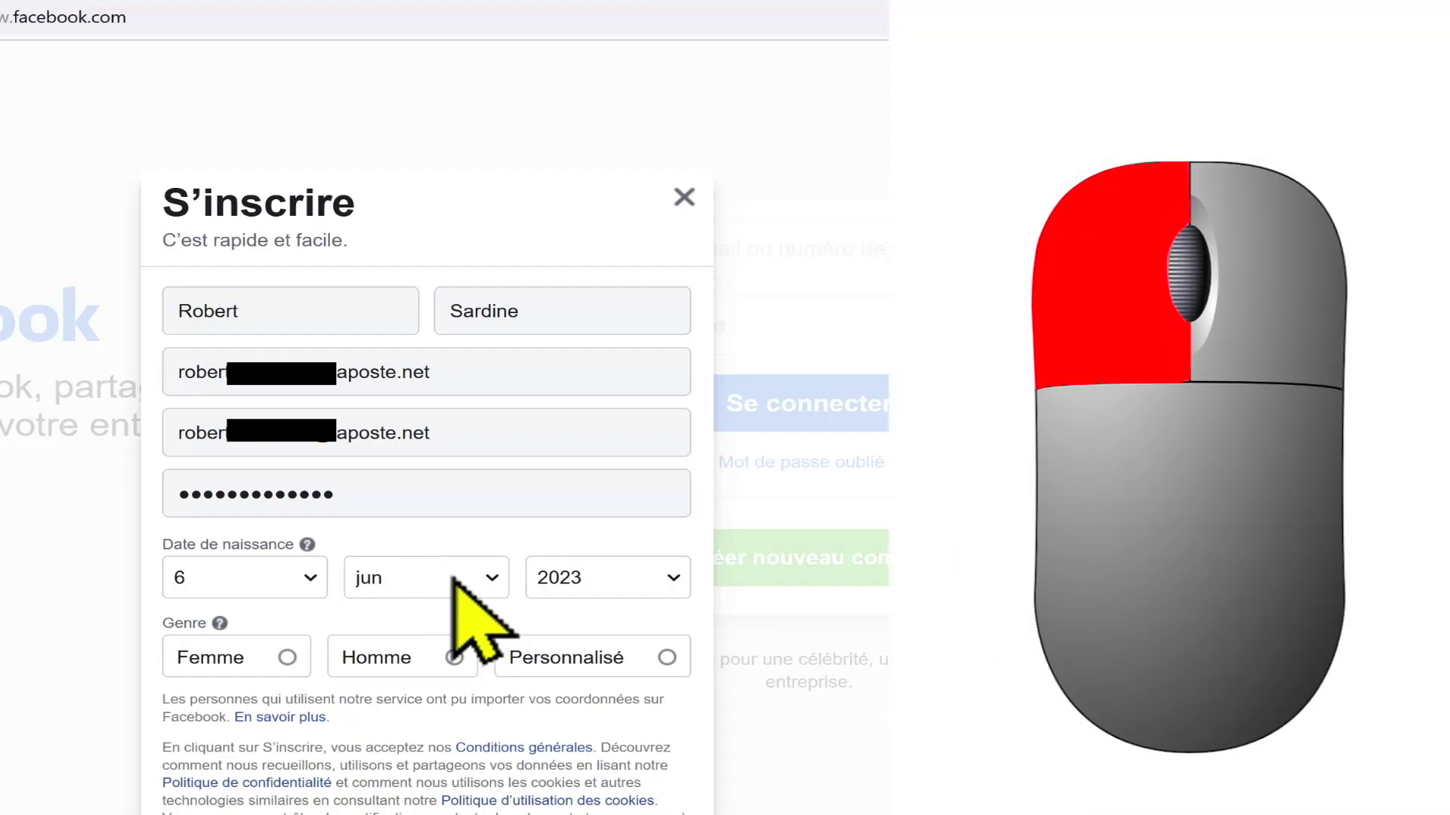
Set the birth month to juil and year to 1964, and select Homme as gender.
click(453, 580)
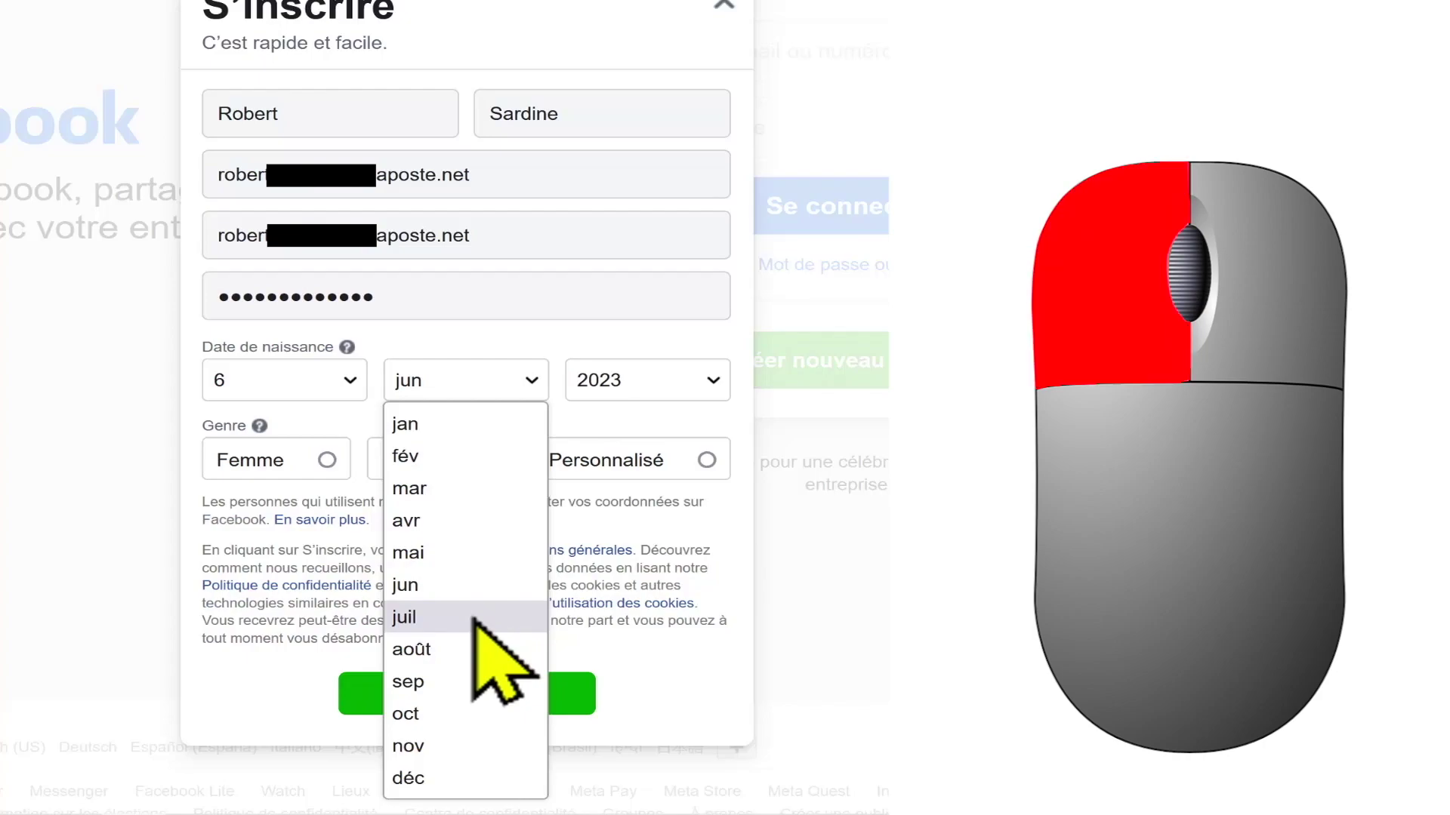
click(474, 617)
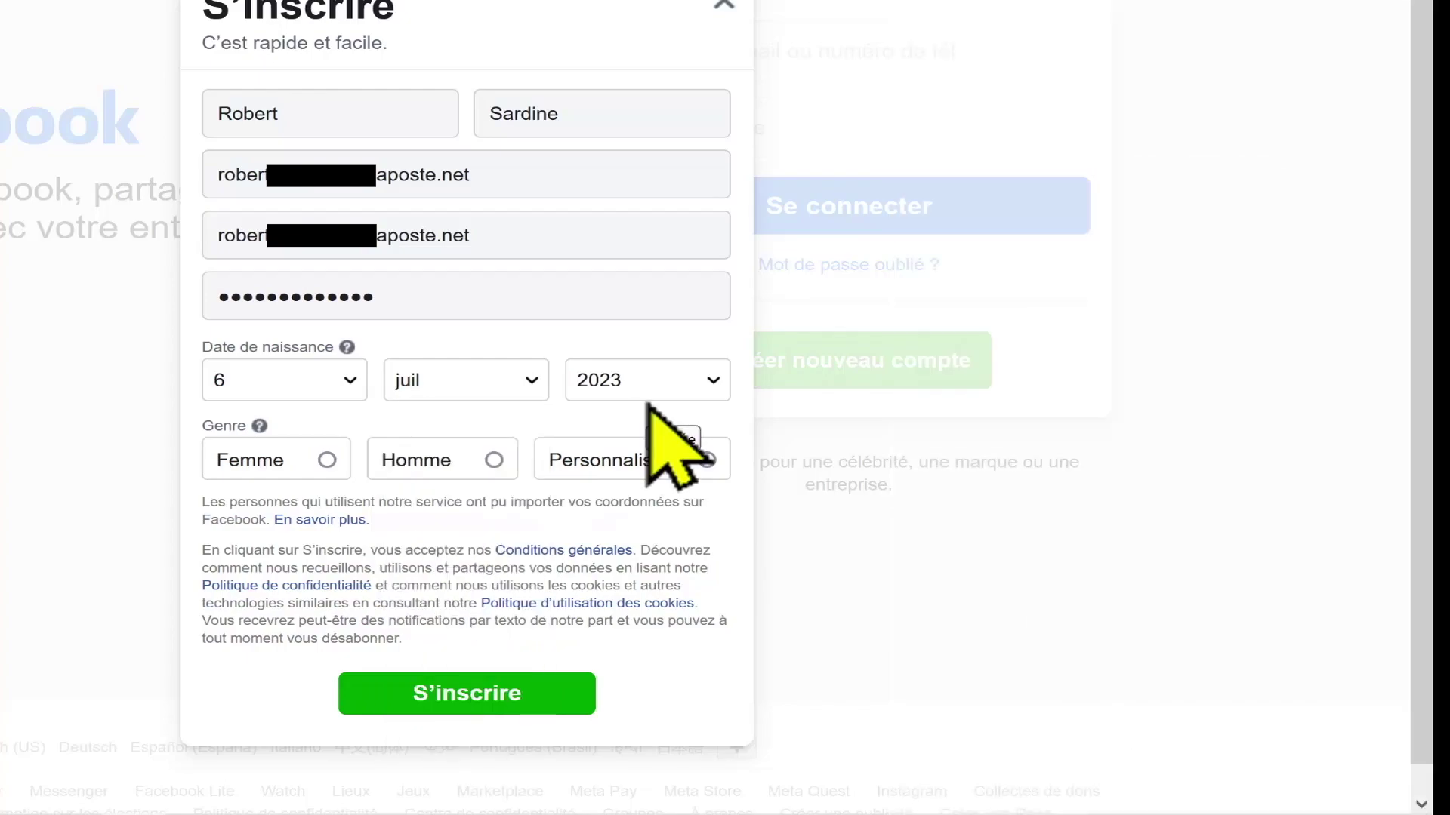
click(647, 379)
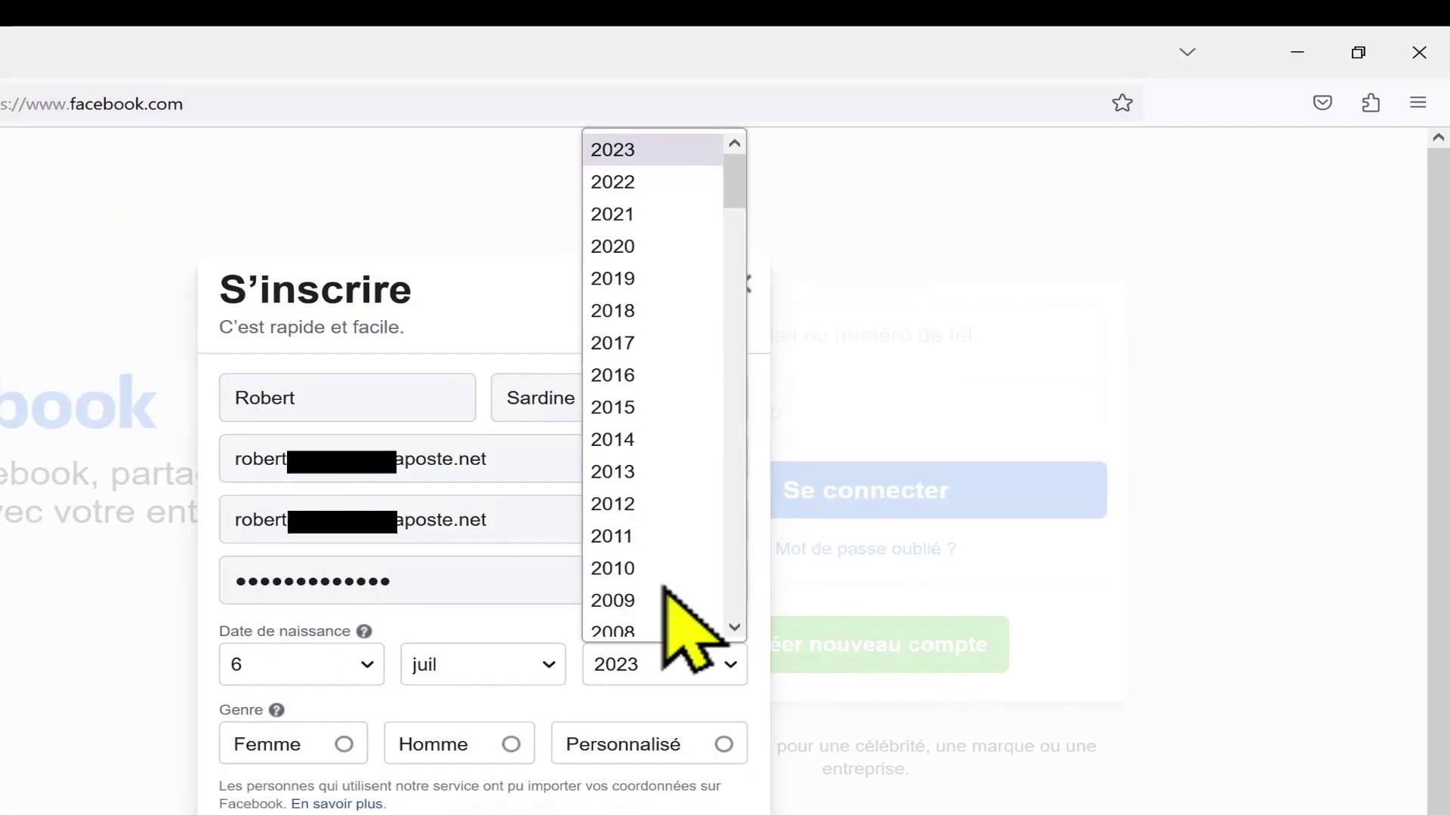
scroll(664, 566, down, 4)
scroll(664, 543, down, 11)
click(649, 573)
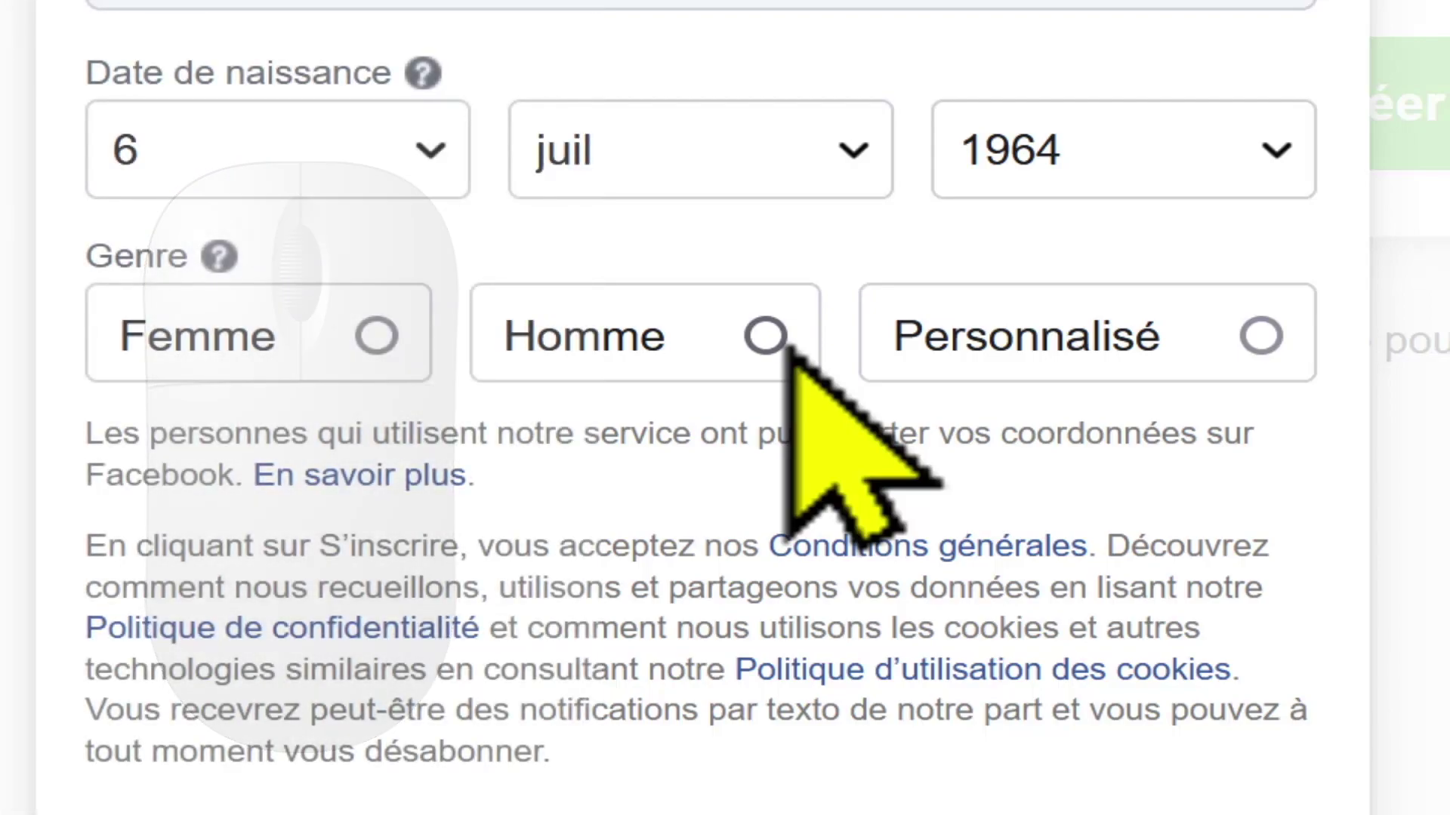
click(788, 348)
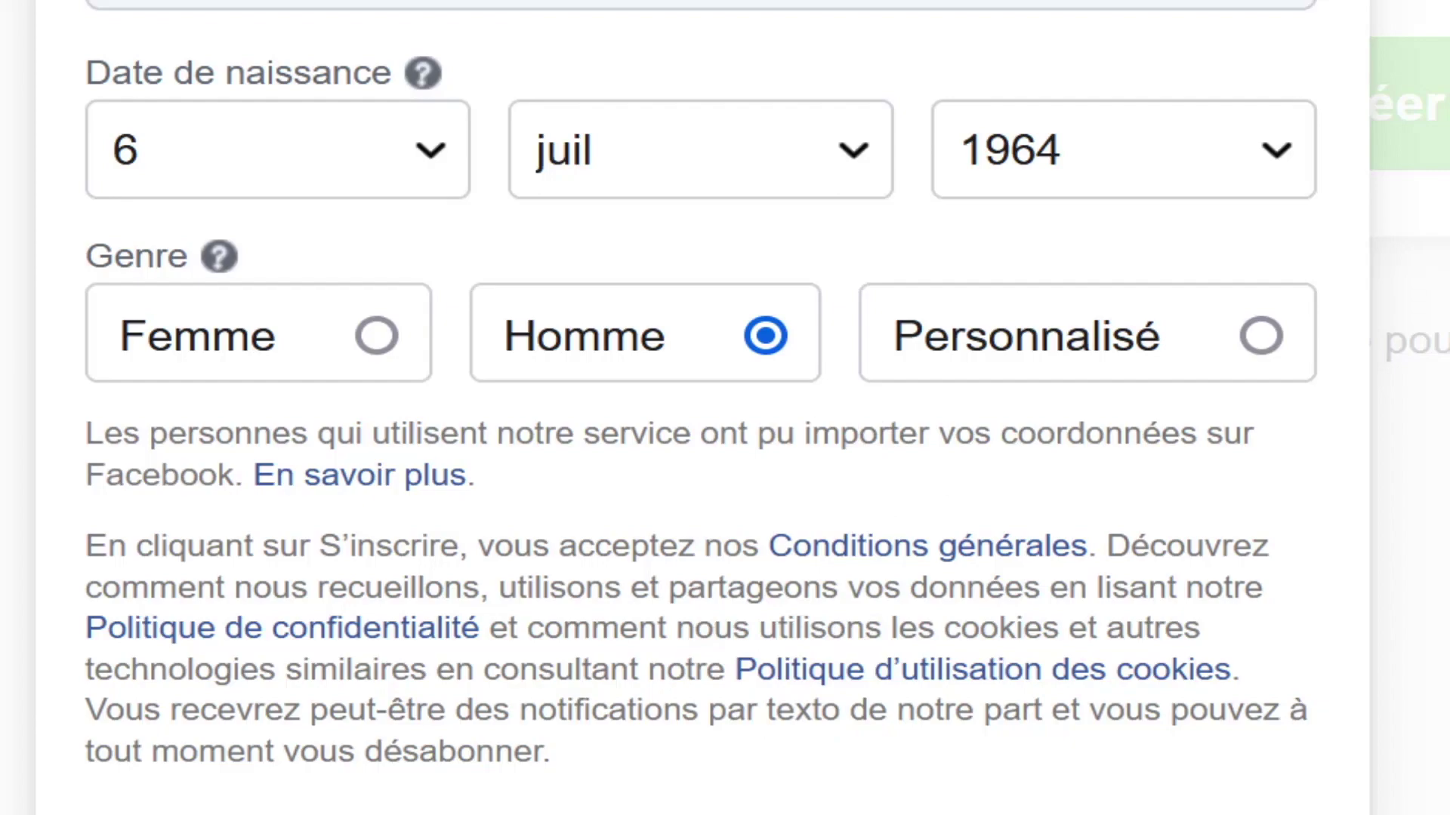
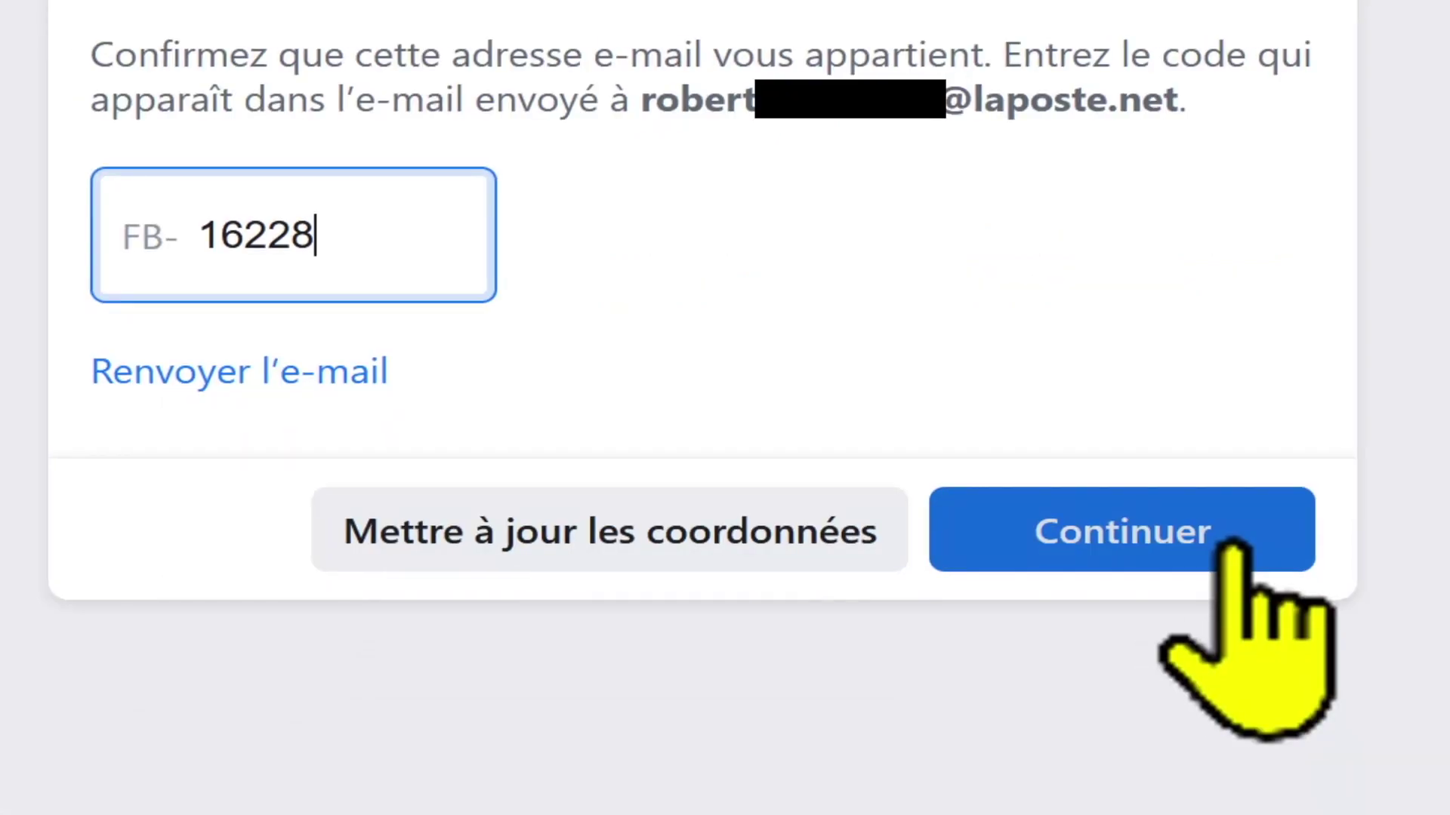
Enter the e-mailed confirmation code after FB- and submit it.
click(1232, 542)
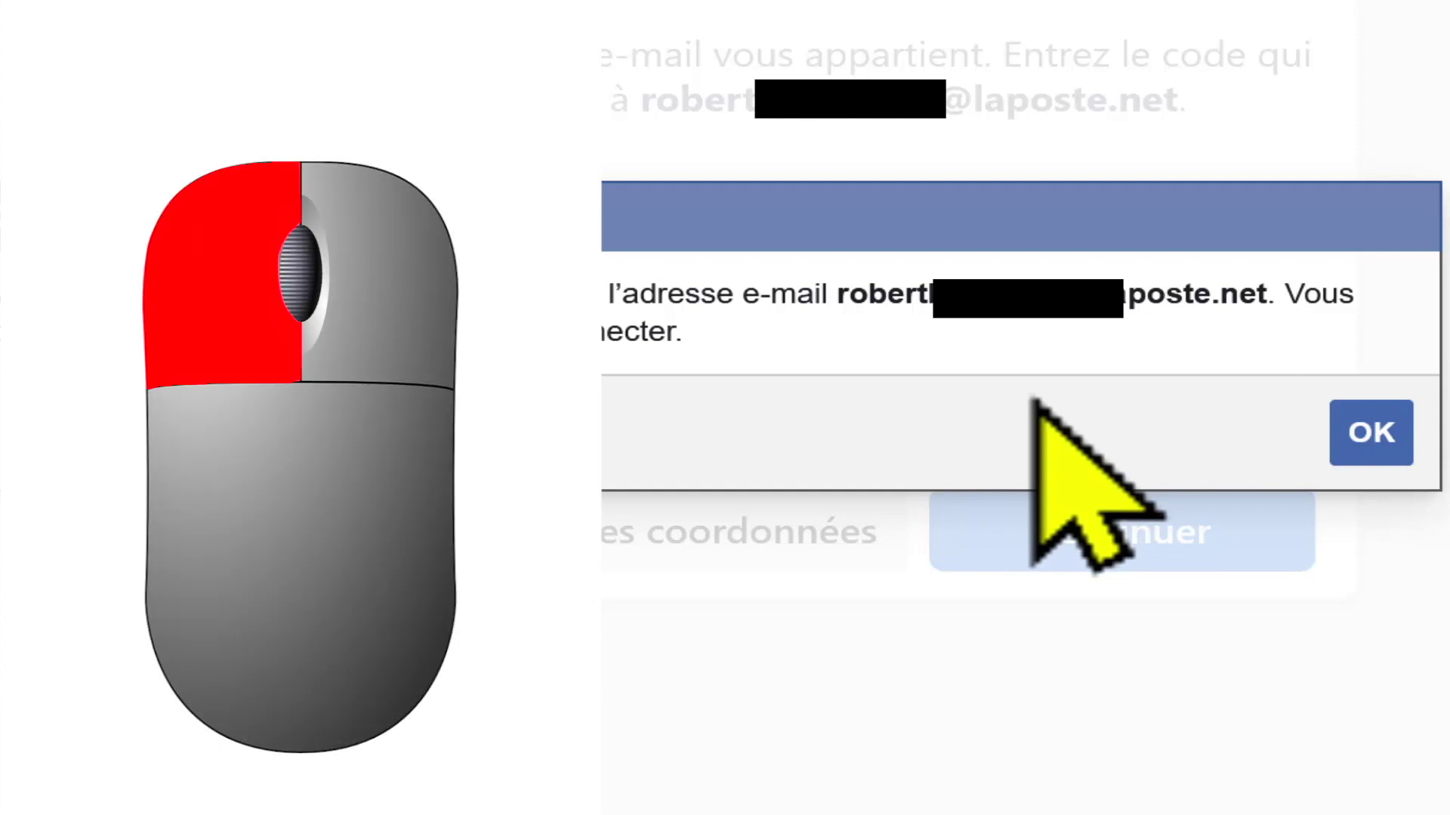
Dismiss the Compte confirmé message and expand 'Comment nous utilisons ces cookies'.
click(1384, 442)
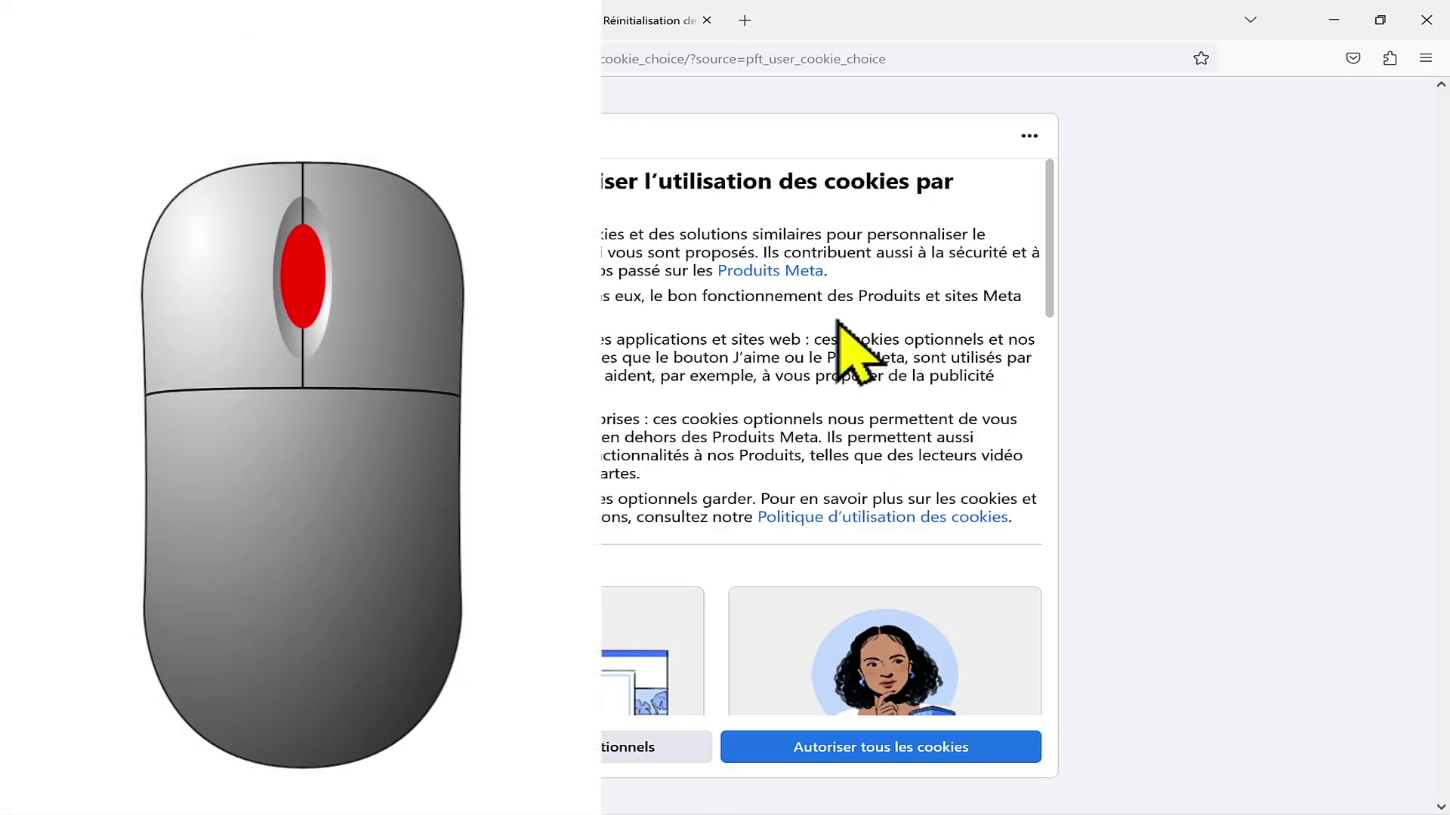
scroll(840, 323, down, 10)
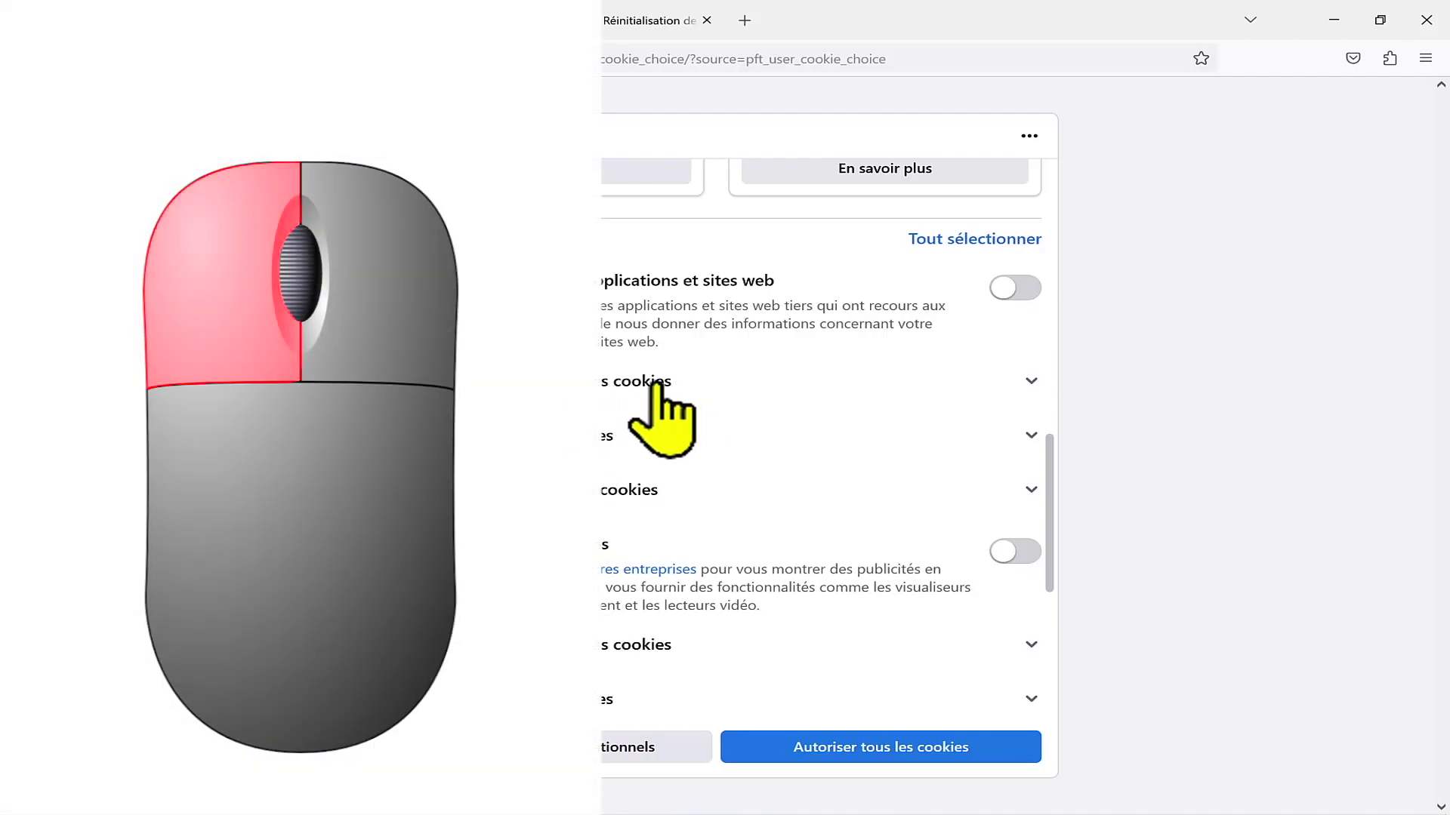
click(655, 385)
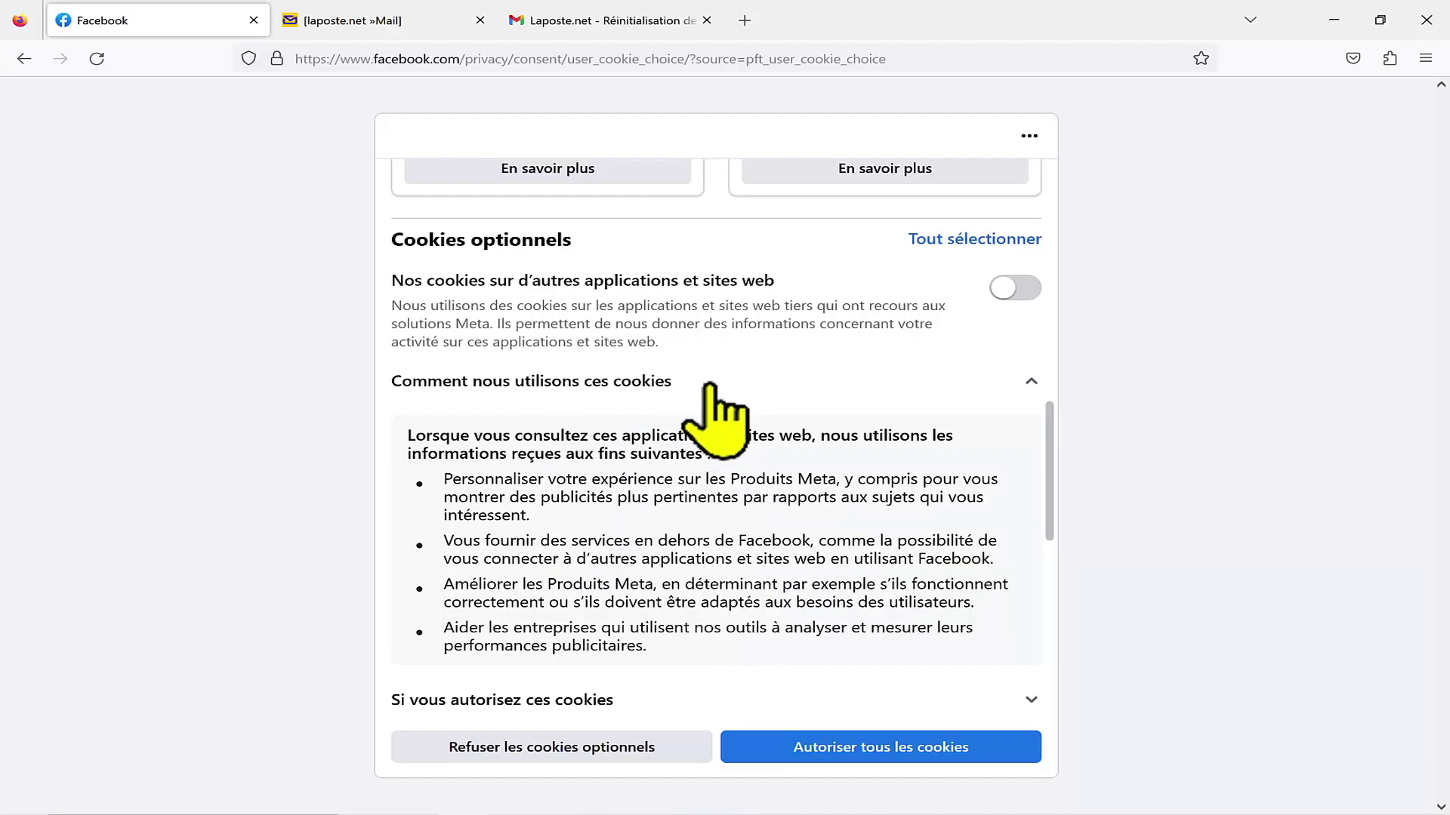
Scroll to the bottom of the cookie page and refuse the optional cookies.
scroll(826, 495, up, 4)
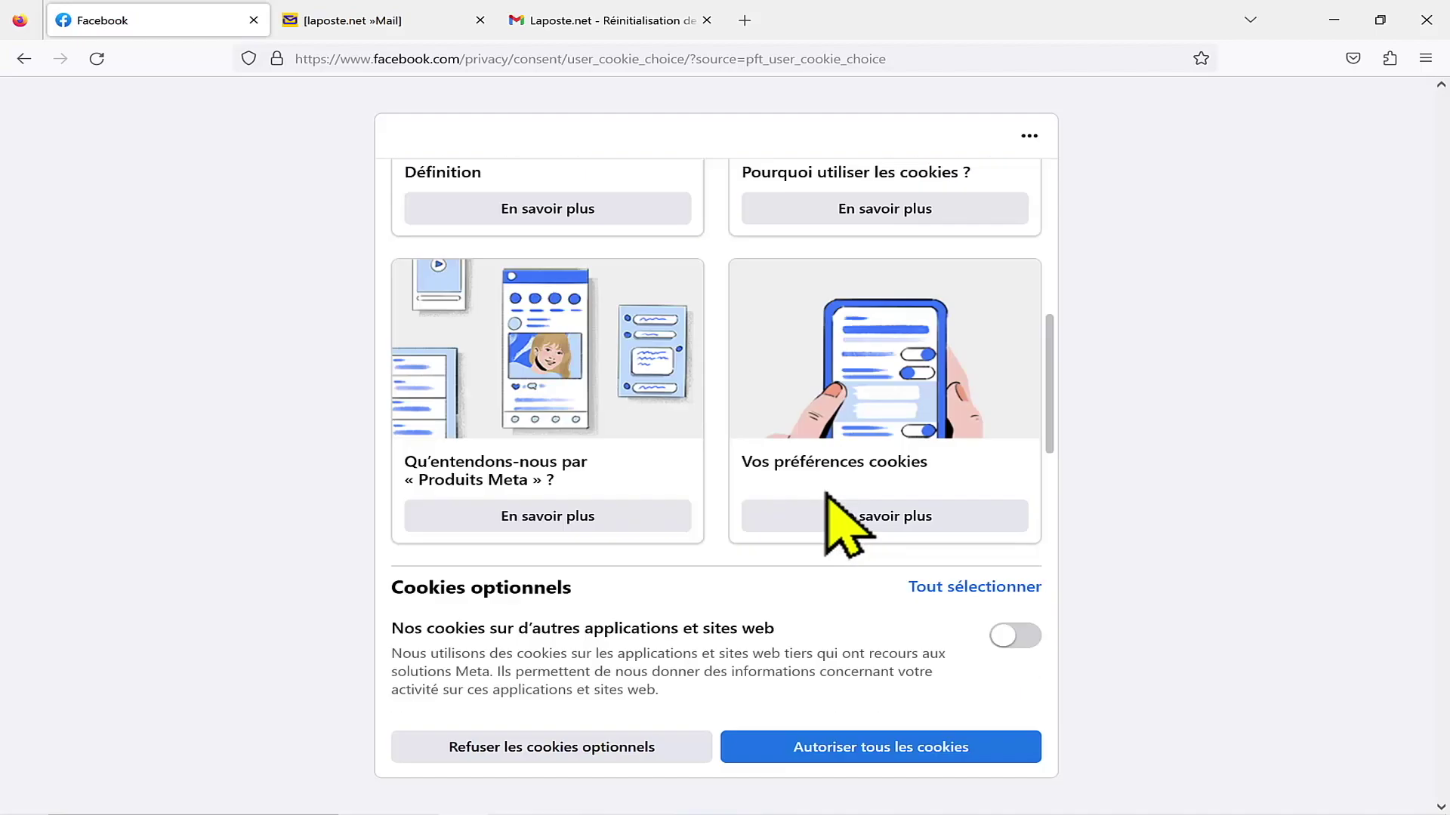
scroll(827, 498, down, 5)
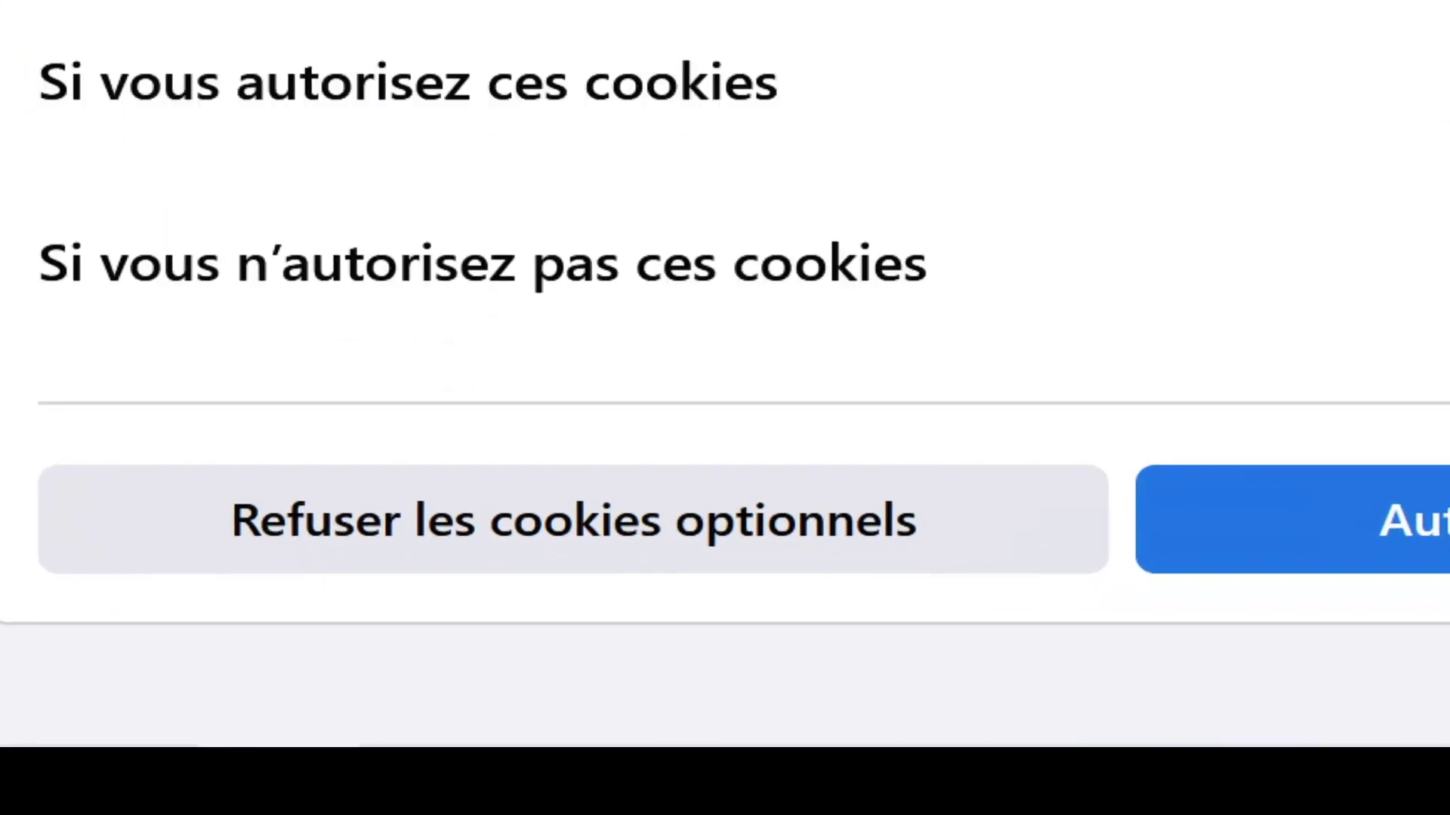
scroll(706, 68, down, 3)
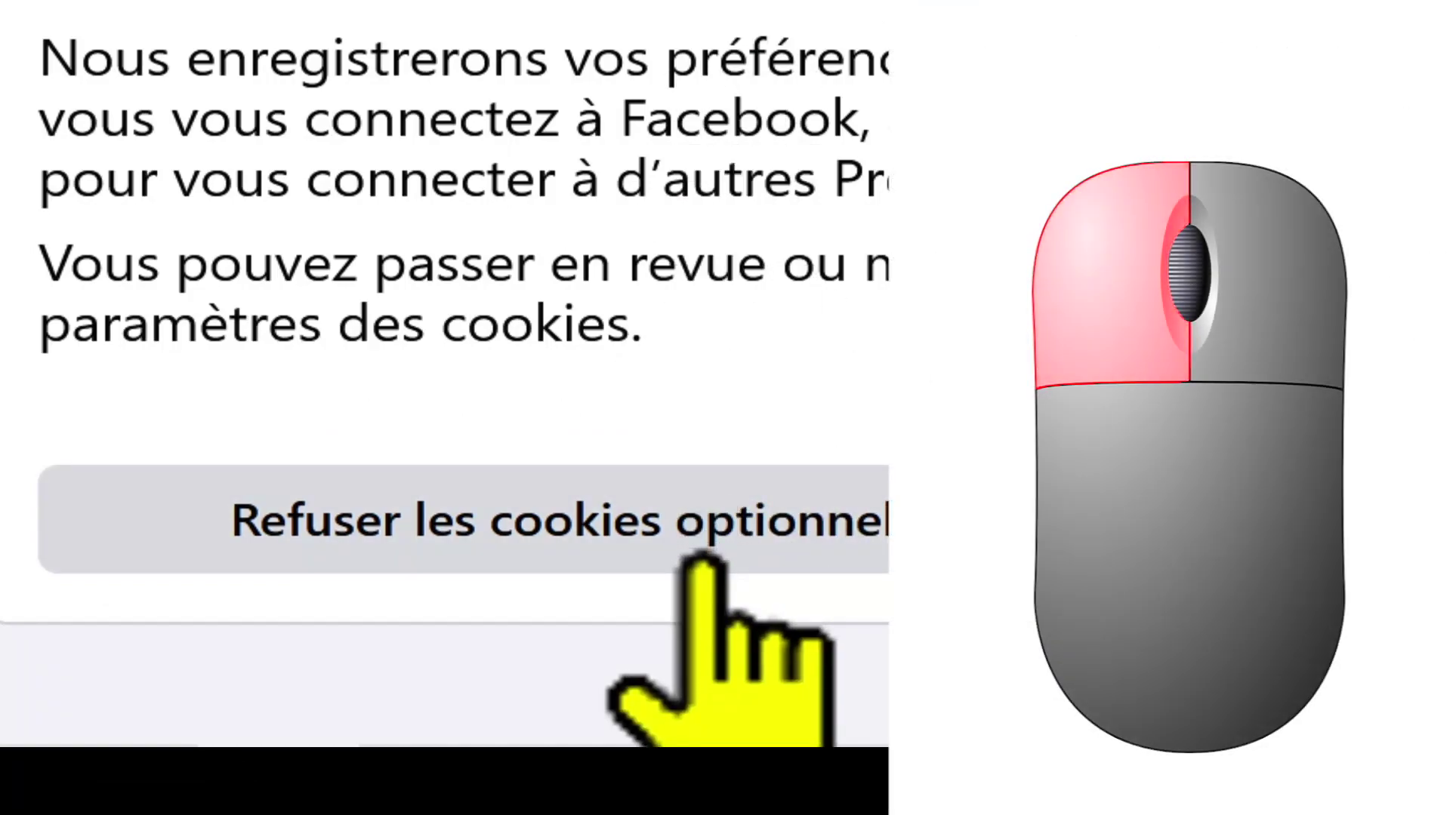
click(702, 559)
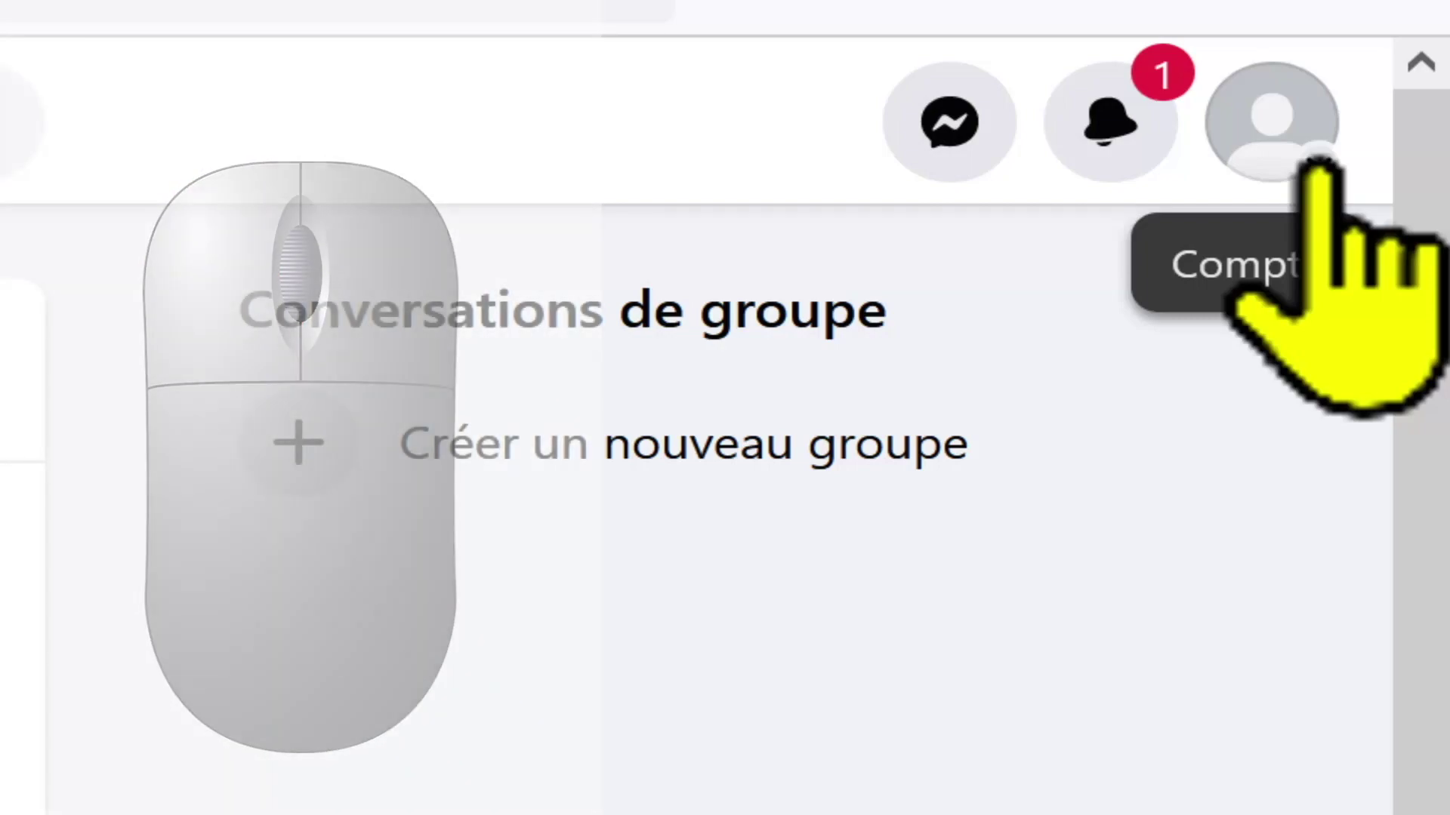
Go to the new account's own profile page from the Compte menu.
click(1318, 162)
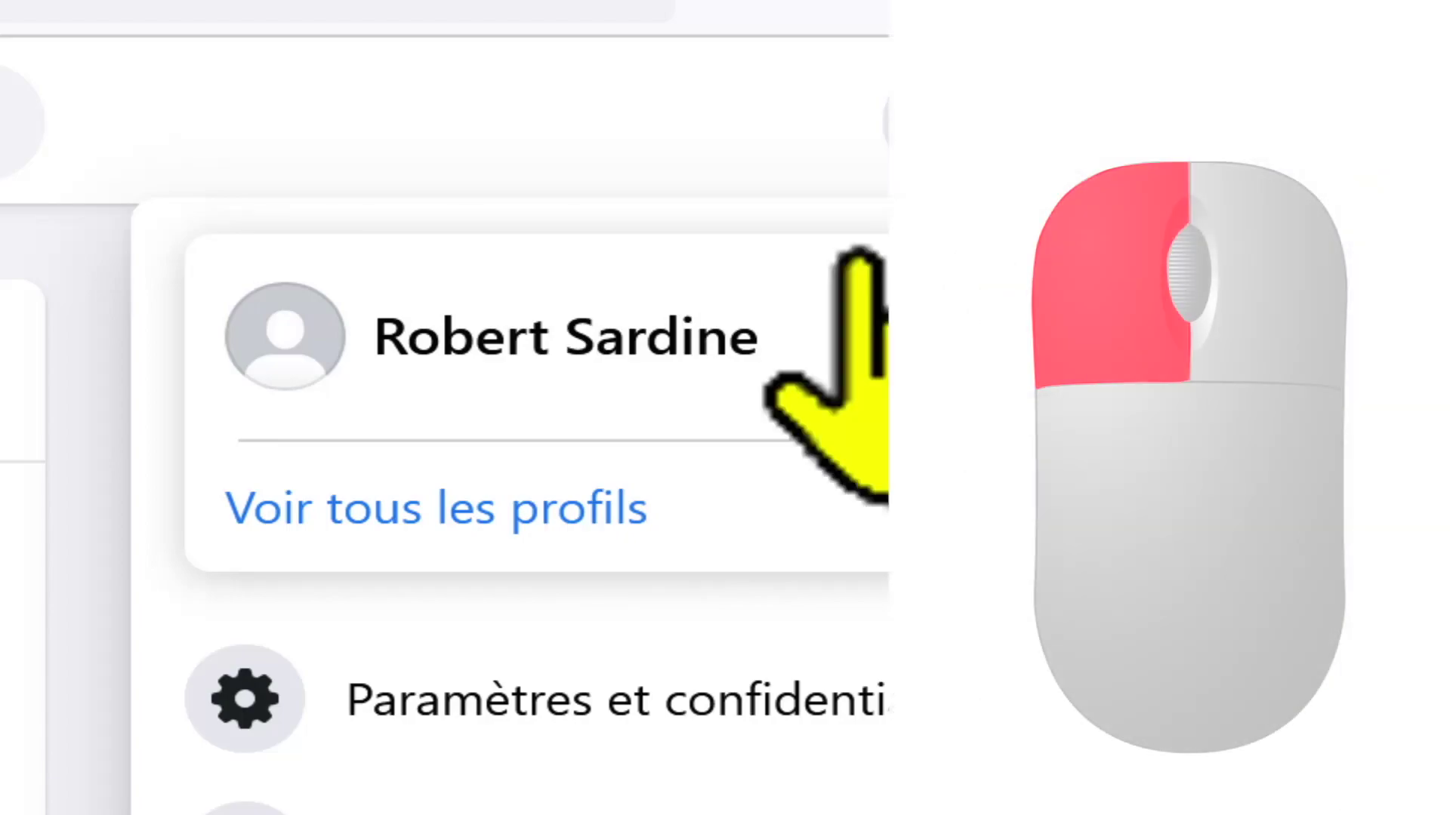
click(523, 370)
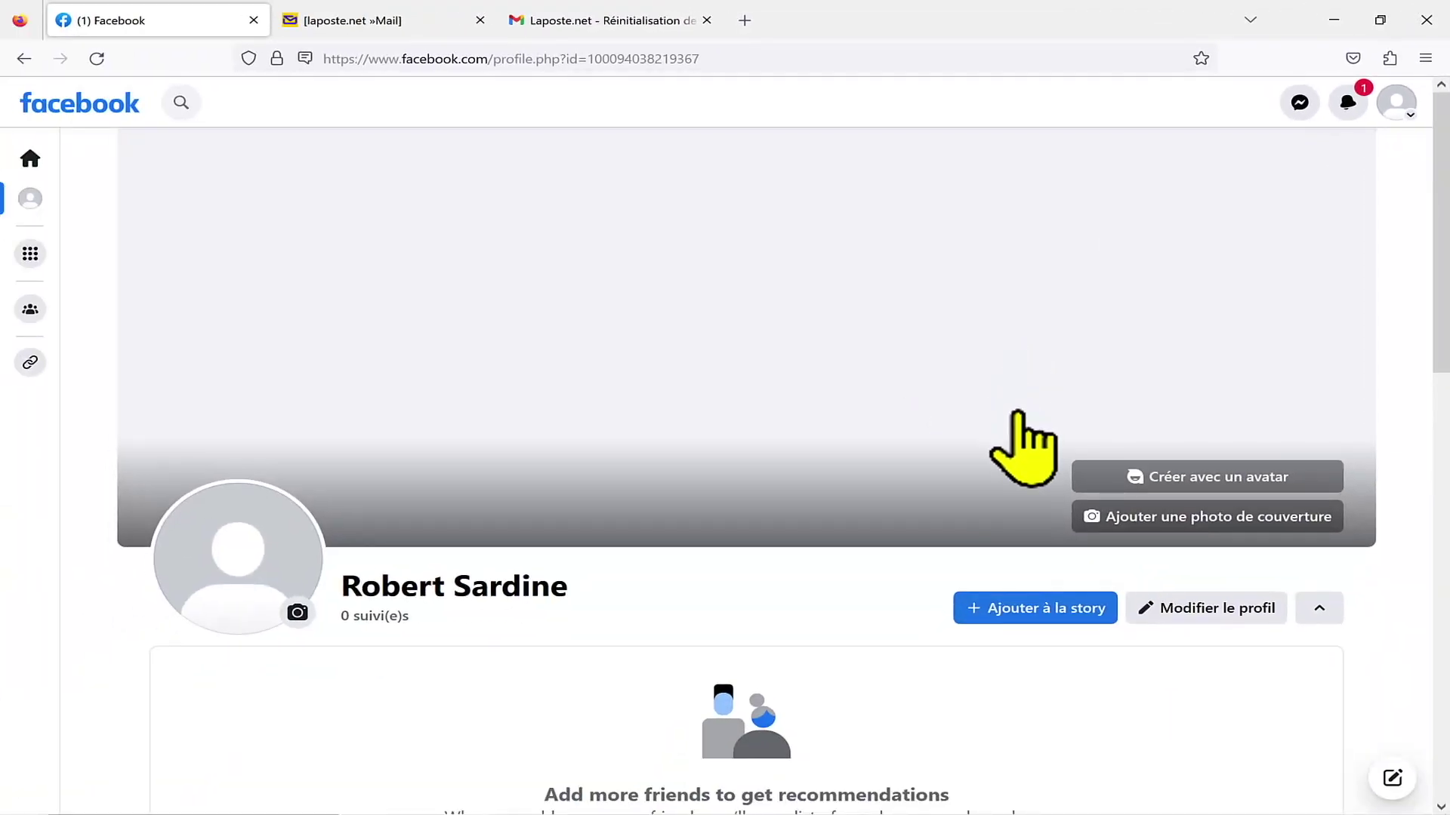
Start updating the profile picture with a photo imported from the computer.
scroll(1023, 445, down, 7)
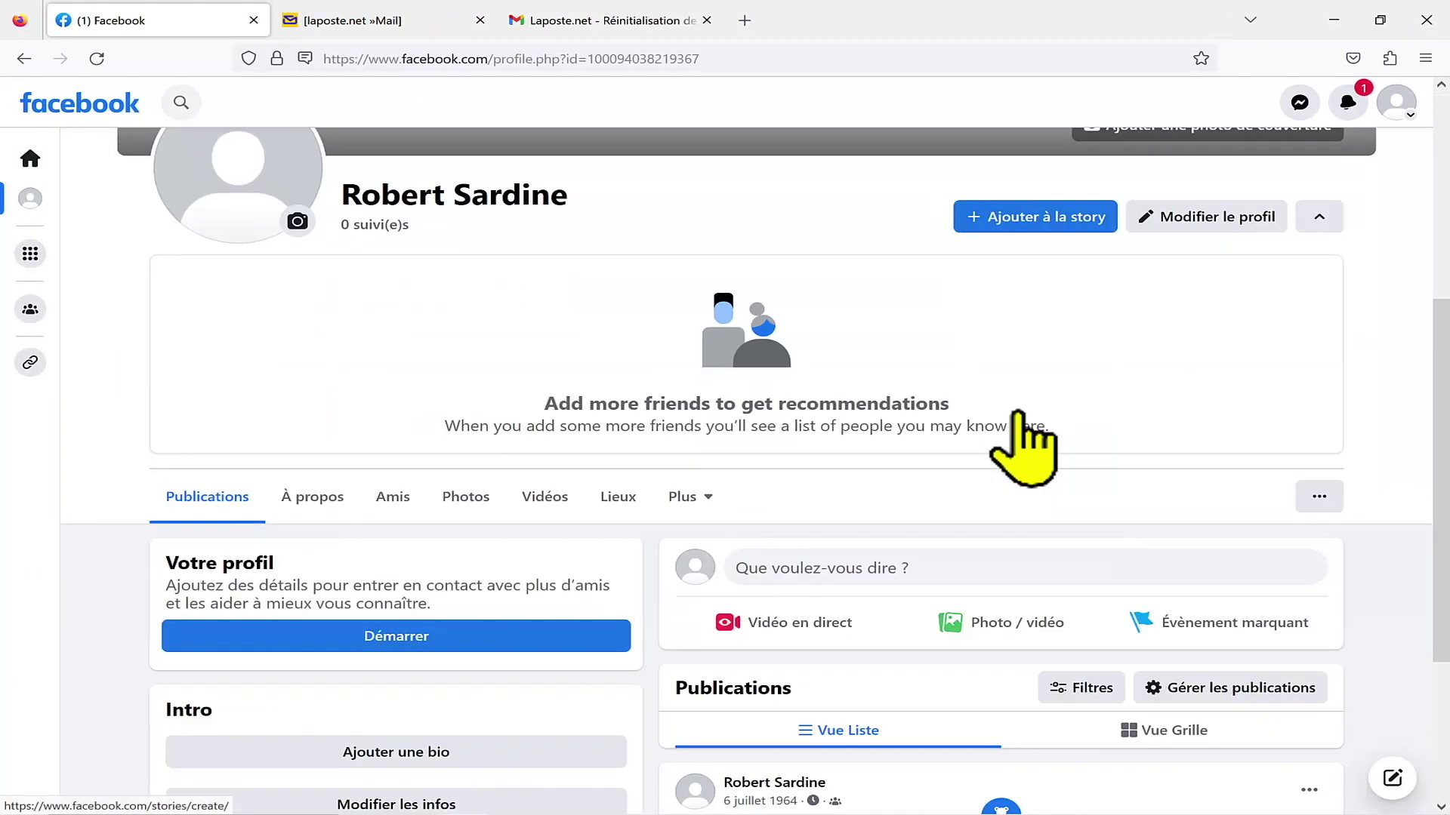
scroll(1023, 445, up, 5)
scroll(1023, 445, up, 3)
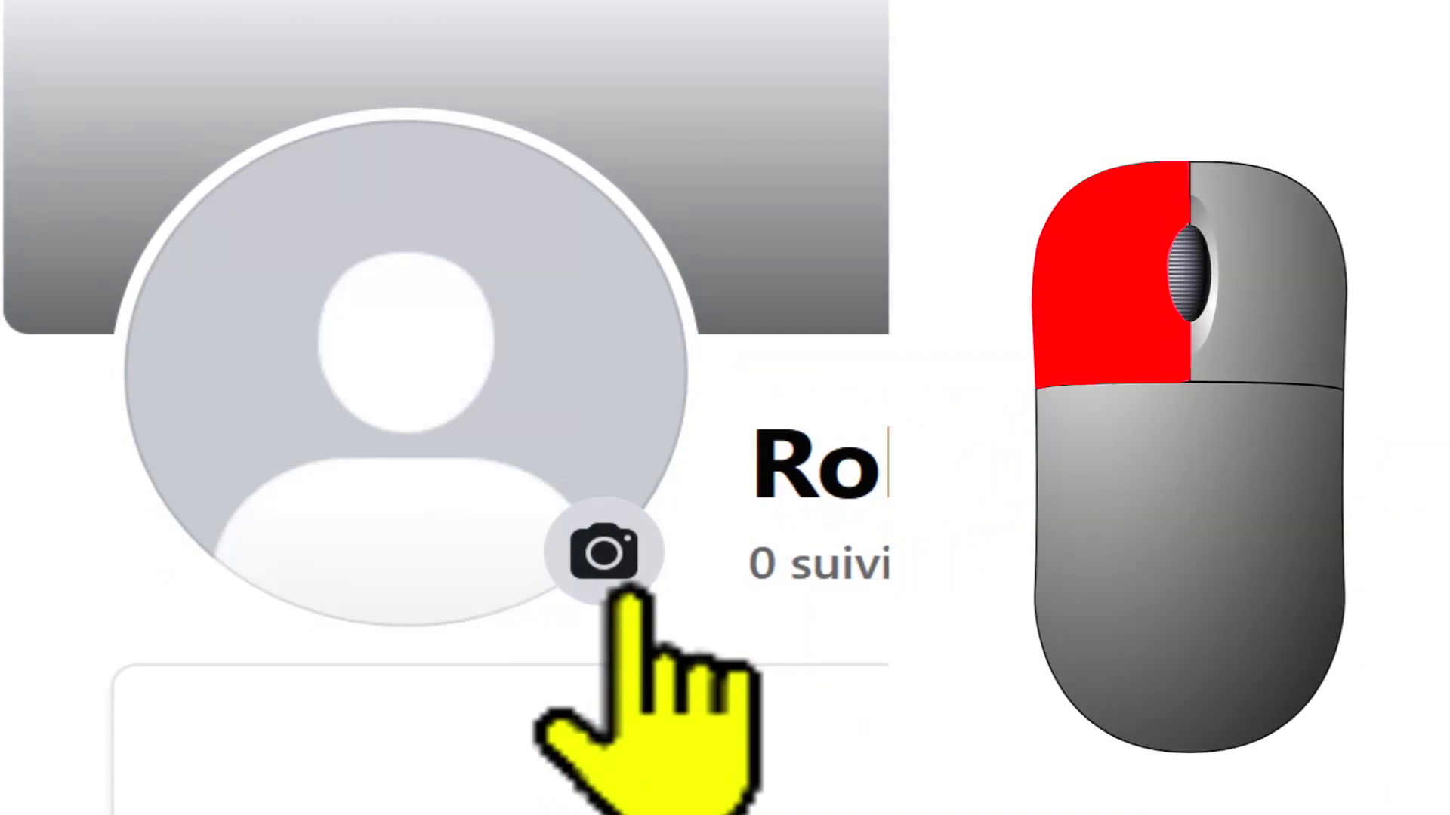
click(627, 596)
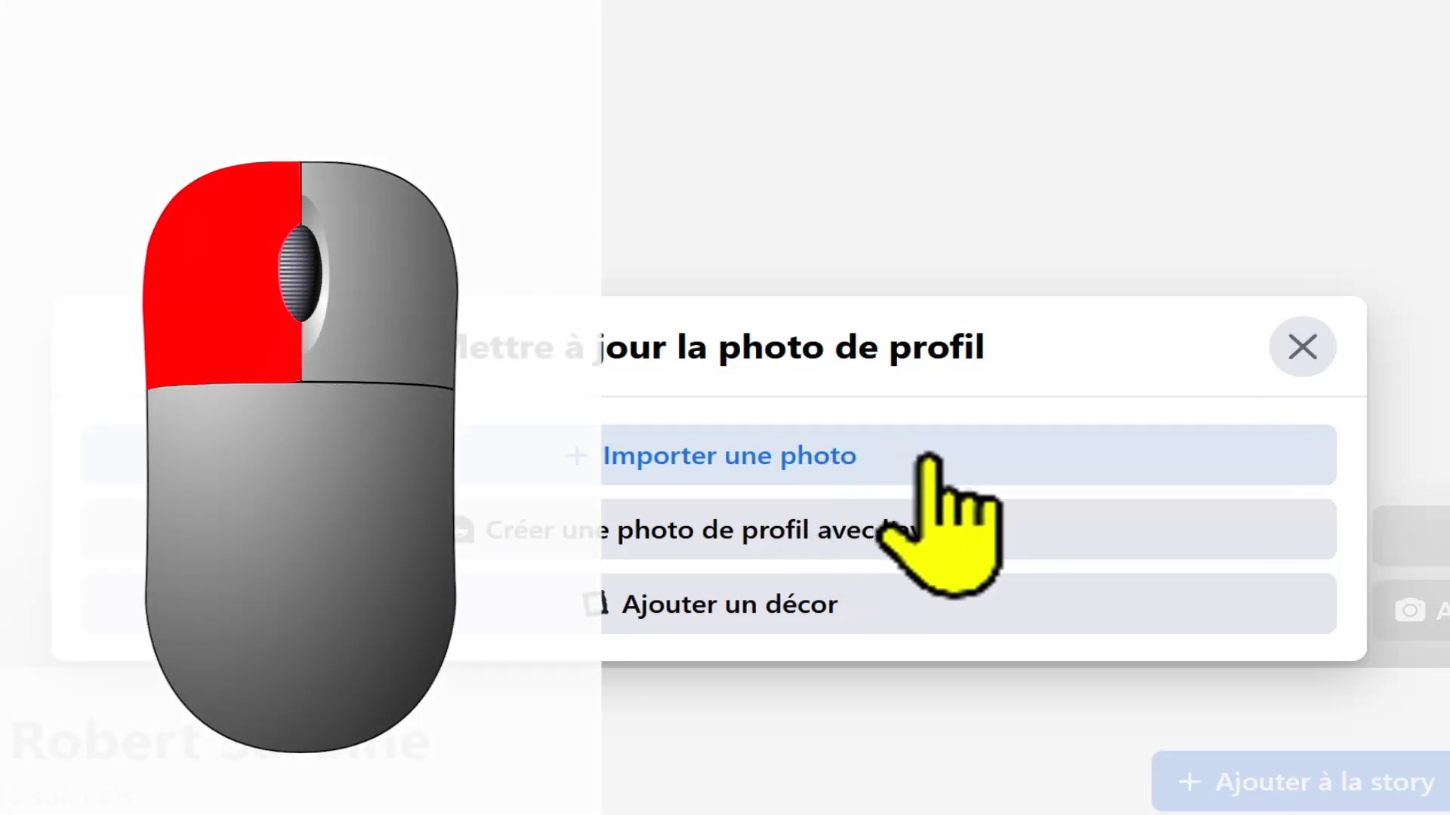
click(927, 461)
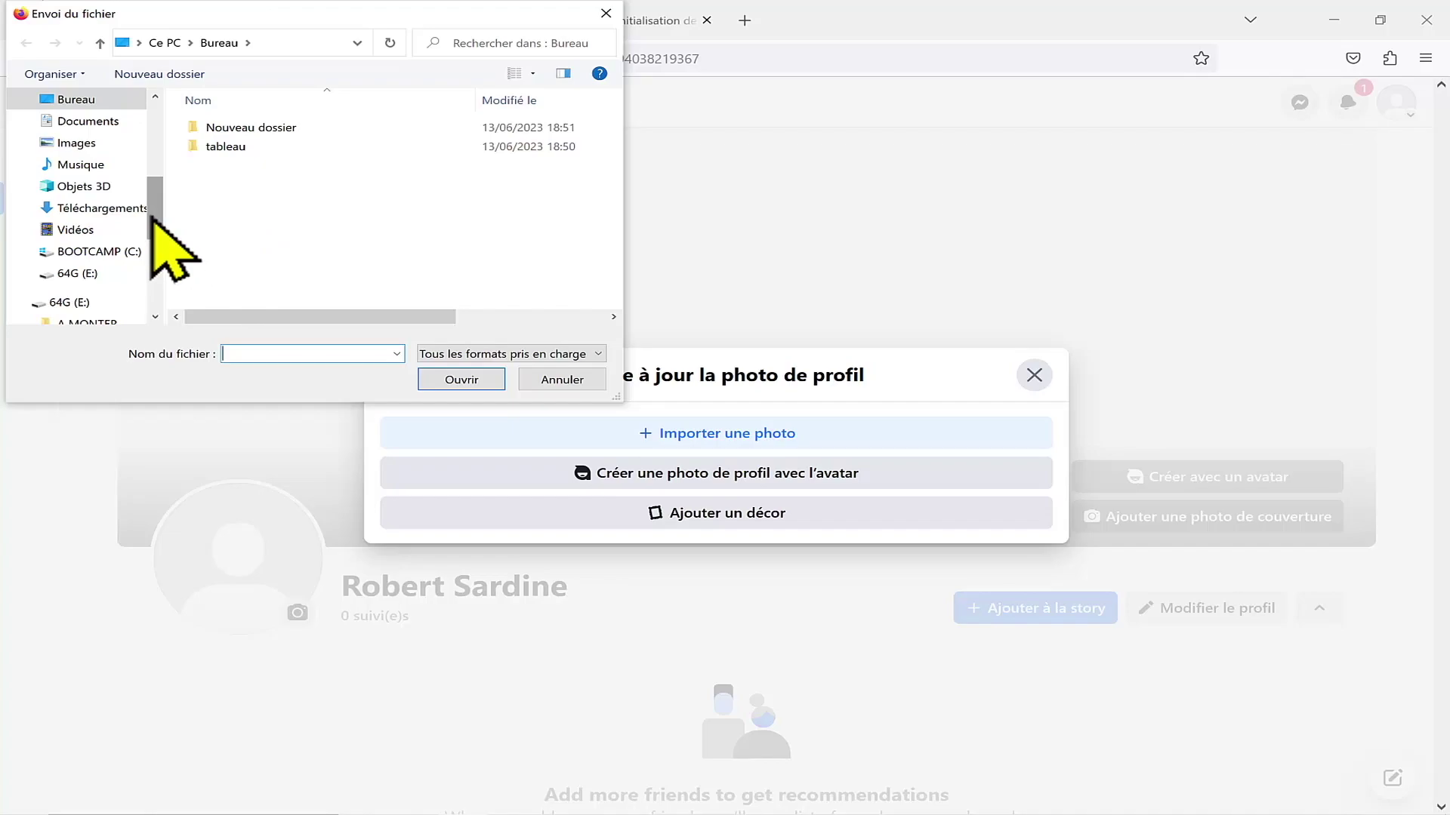
Upload badboy.jpg from 64G (E:) > A MONTER and save it as the profile photo.
click(77, 272)
click(359, 201)
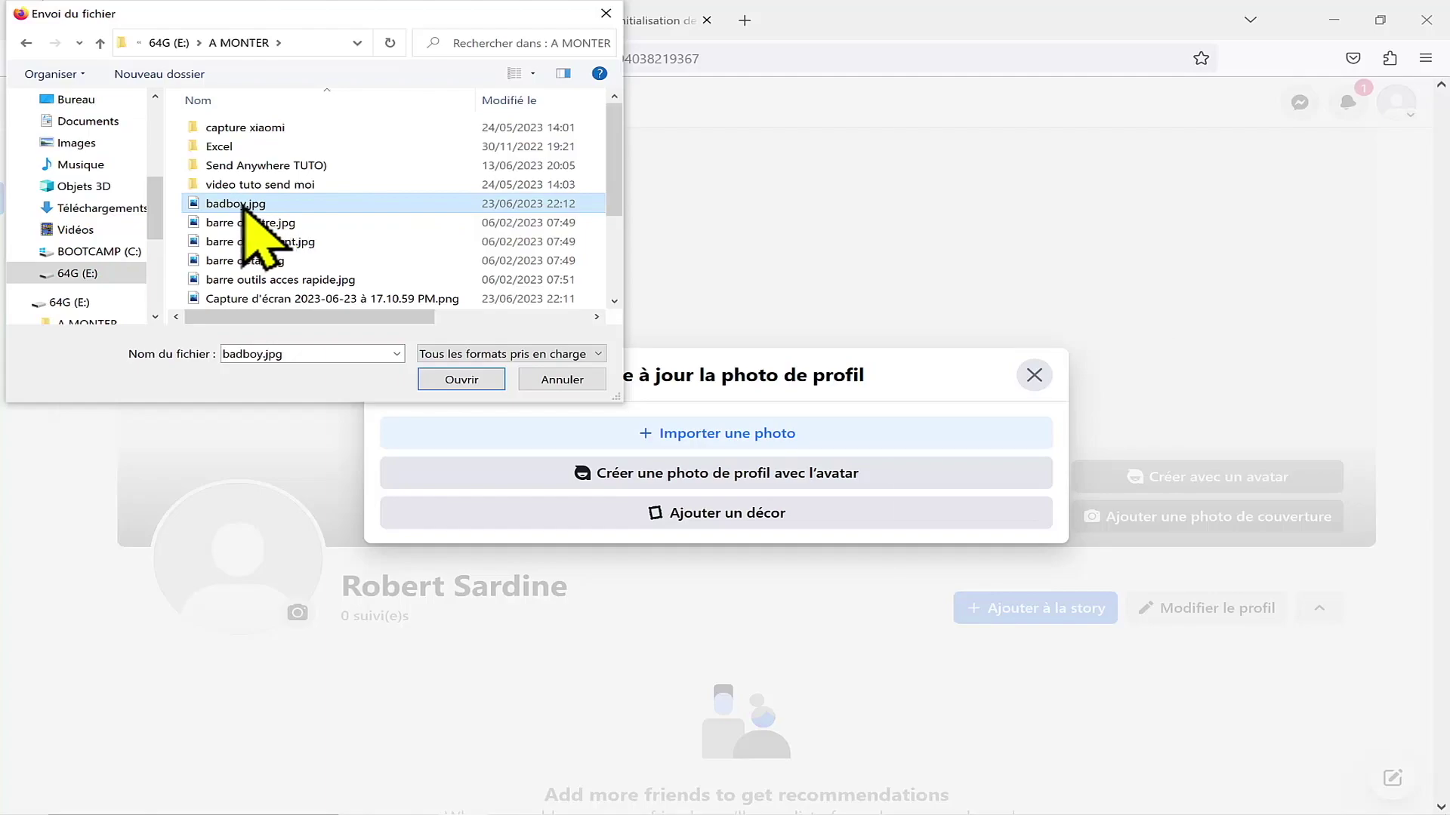
double_click(214, 204)
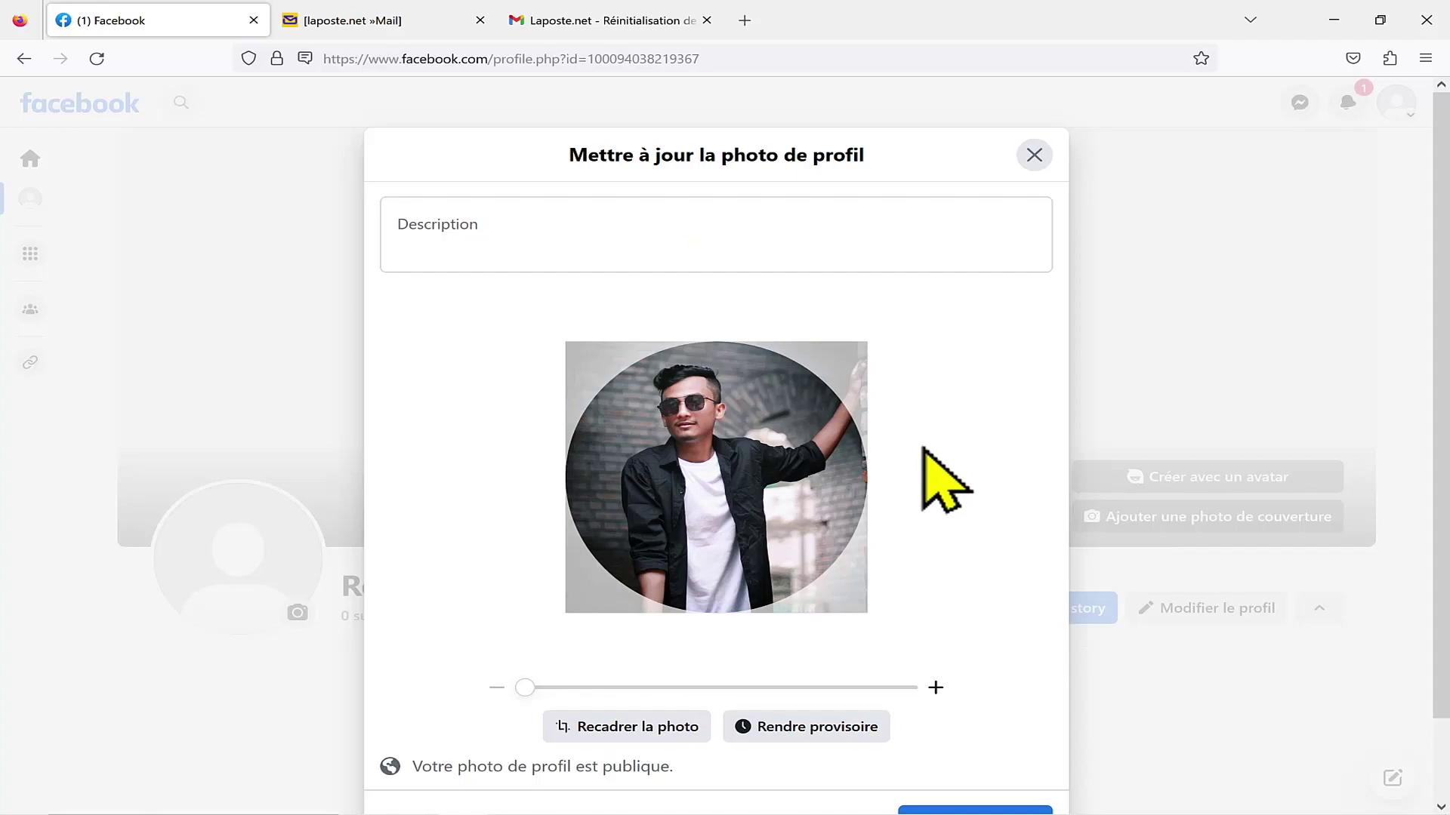
scroll(923, 449, down, 2)
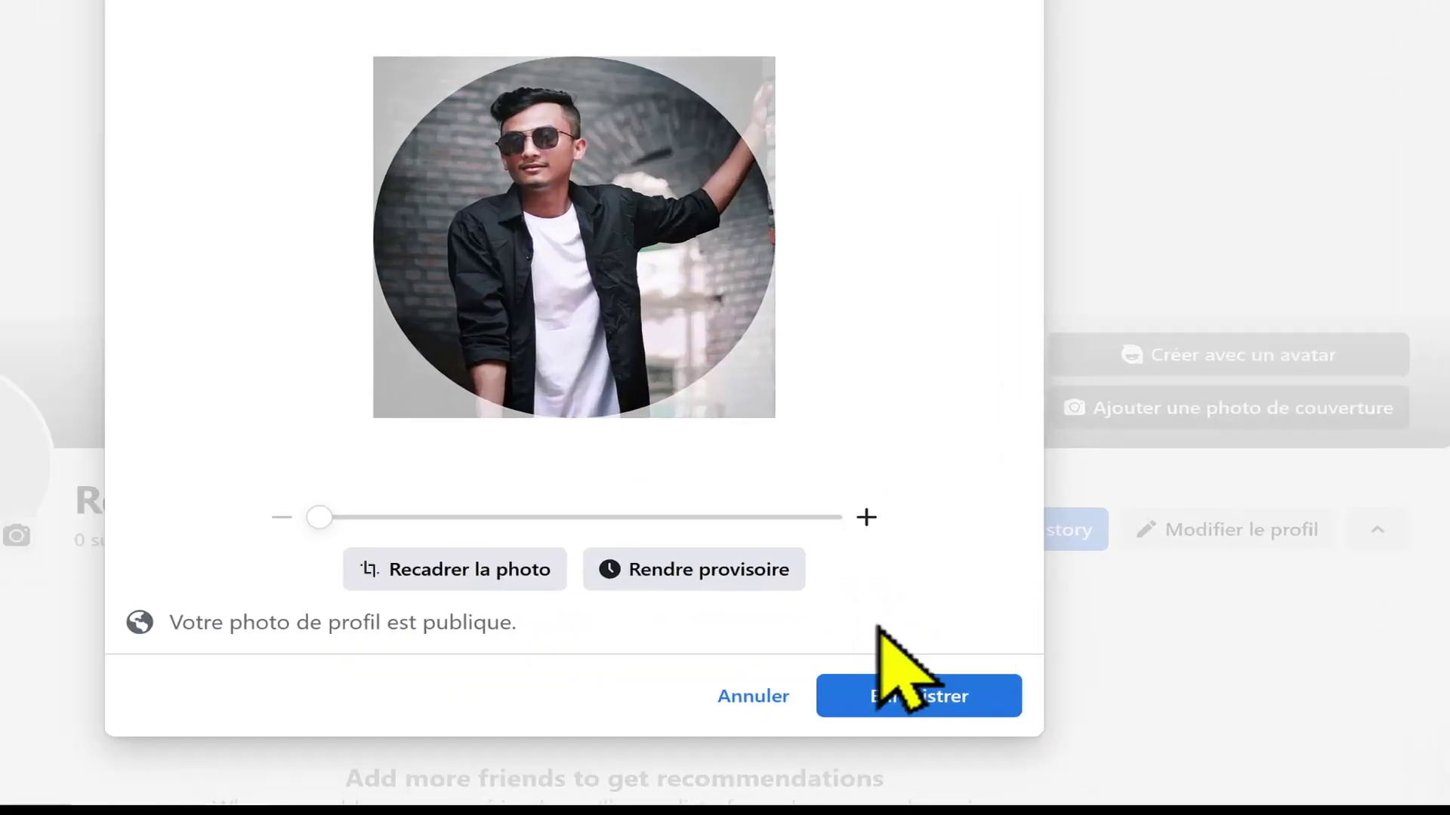
click(953, 740)
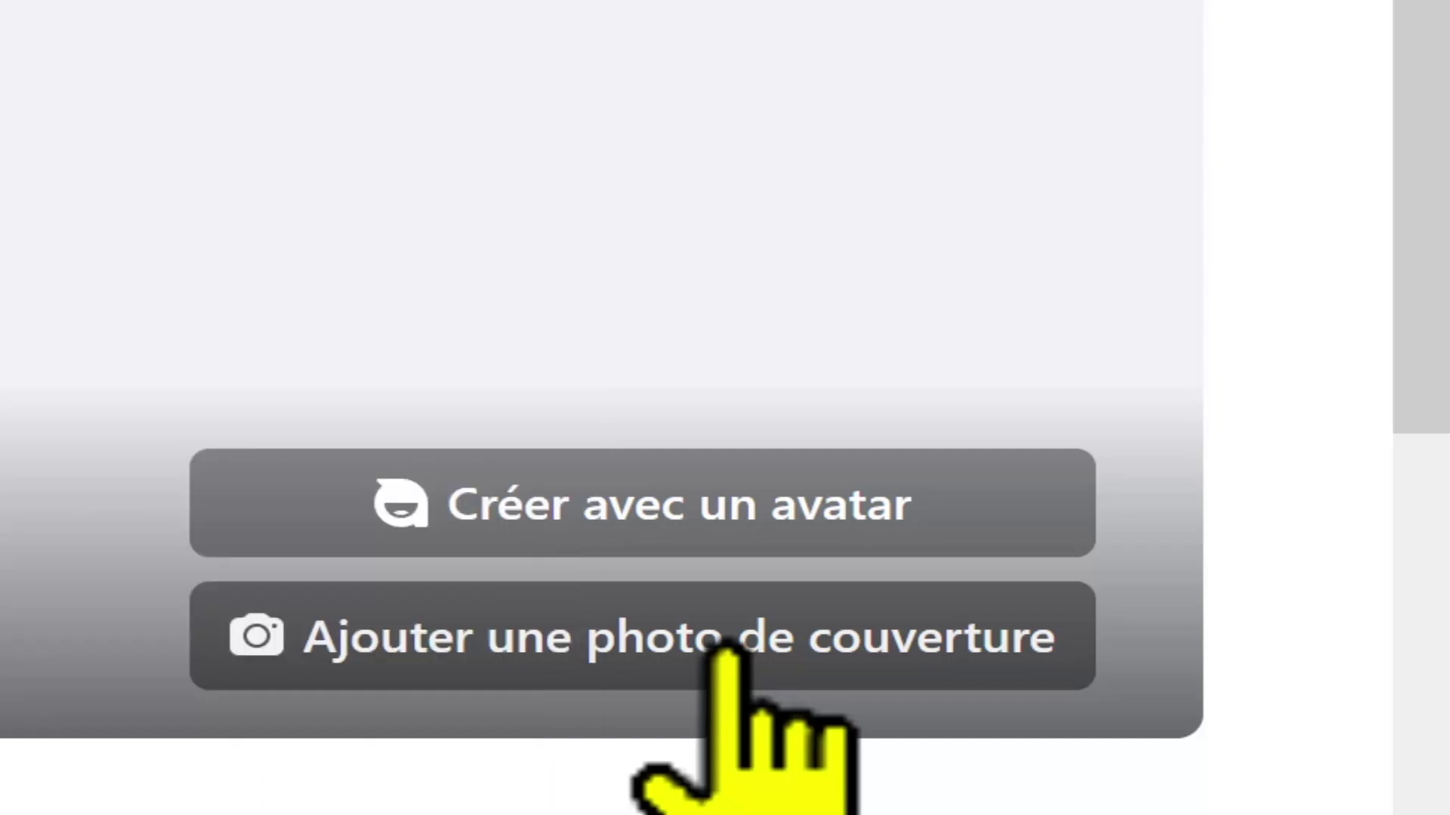
click(727, 651)
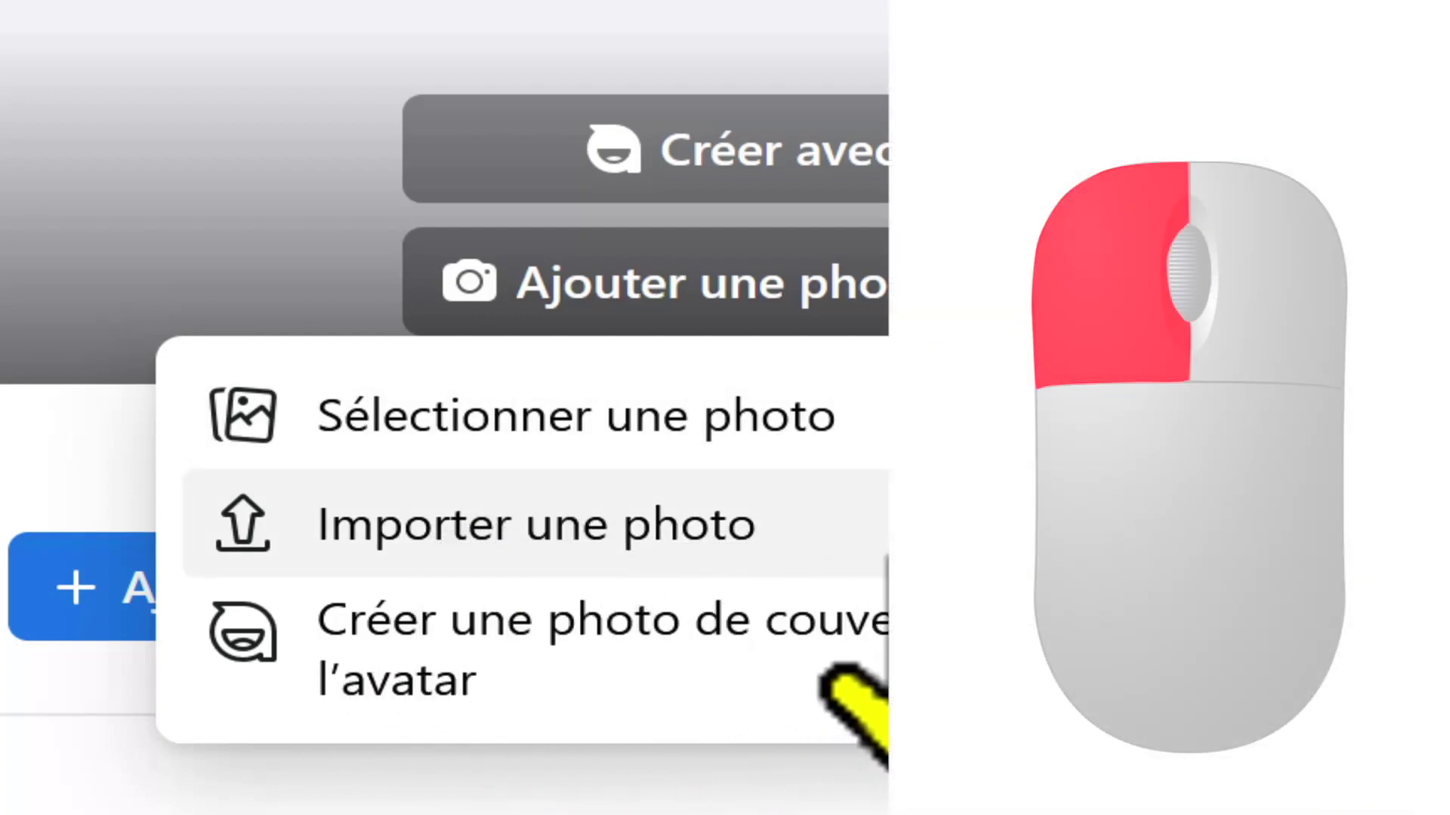
Import the Capture d'écran png space-Earth image as the cover photo and save the changes.
click(822, 535)
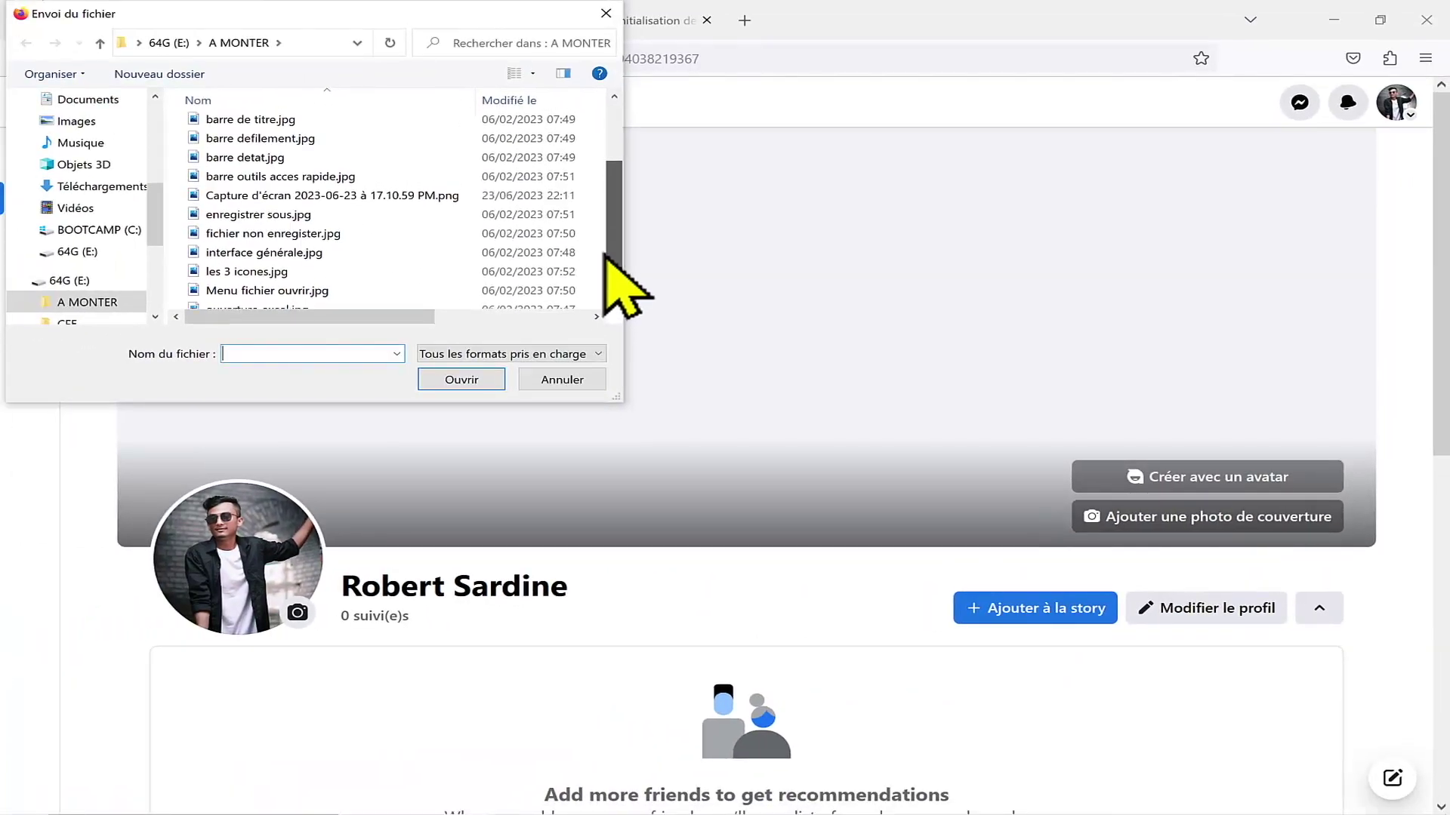
drag(605, 255, 605, 186)
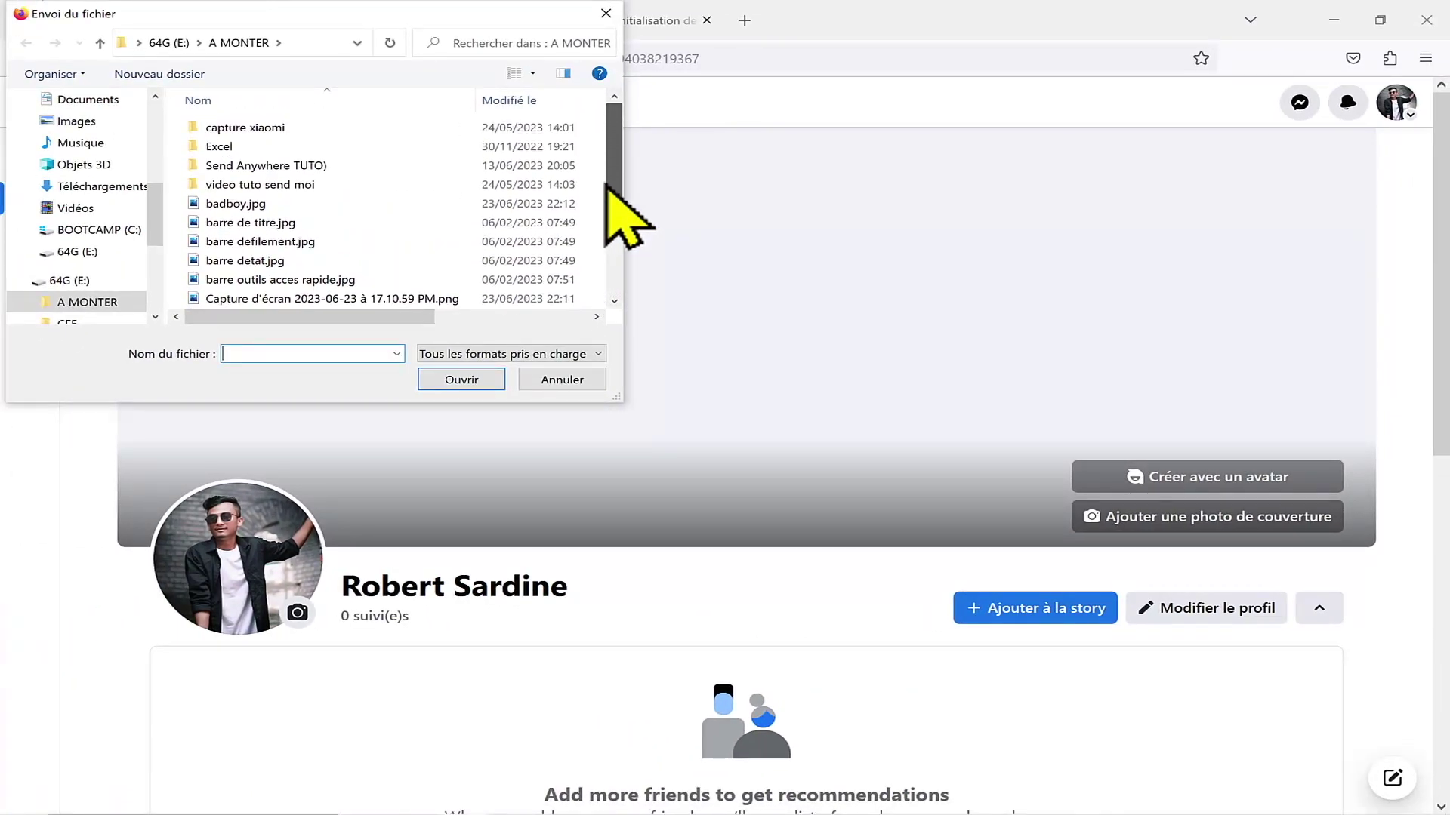
scroll(608, 202, down, 1)
click(191, 263)
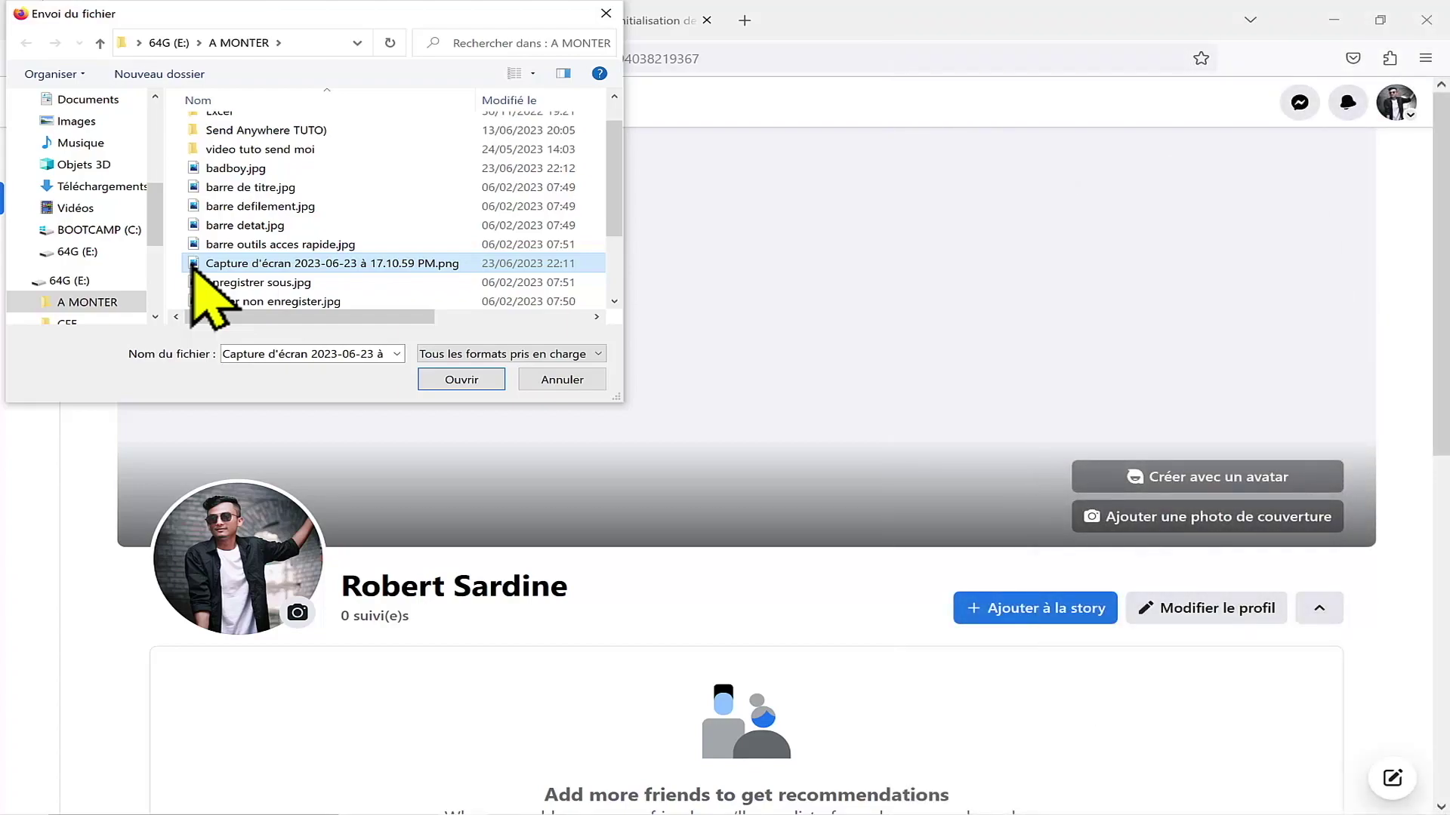
double_click(195, 264)
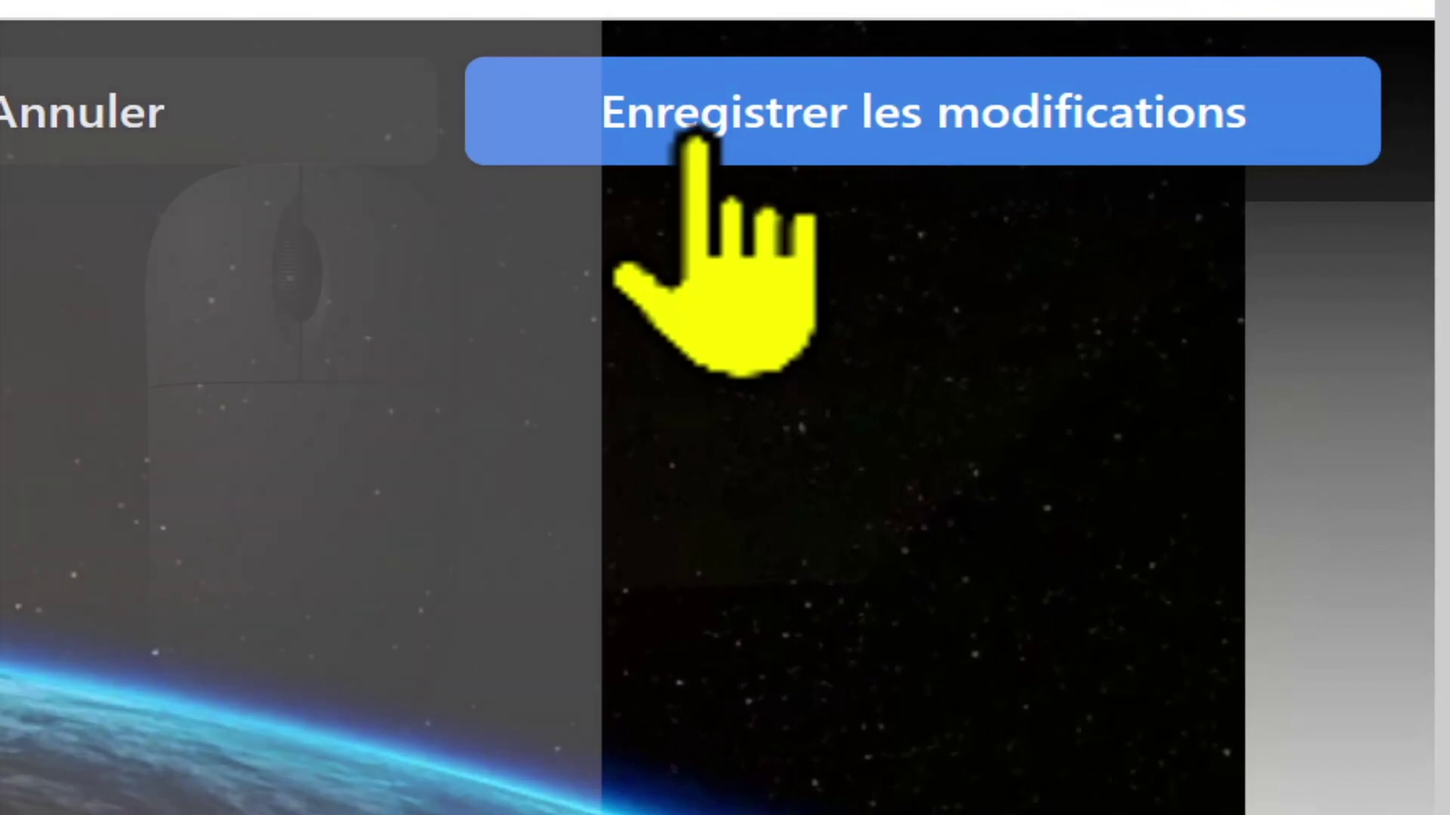
click(693, 143)
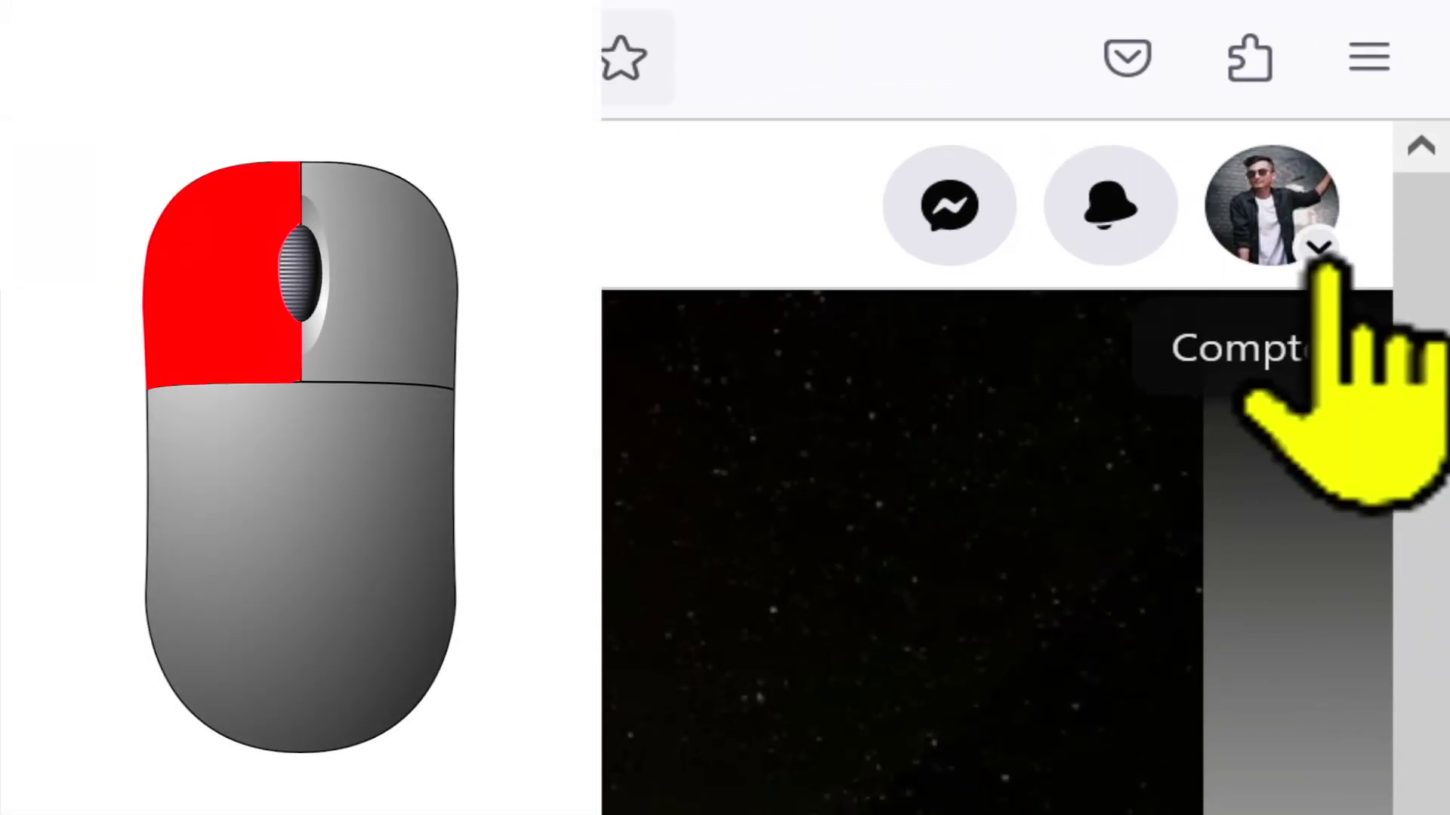
Log out of the account through the Compte menu (Se déconnecter).
click(1321, 253)
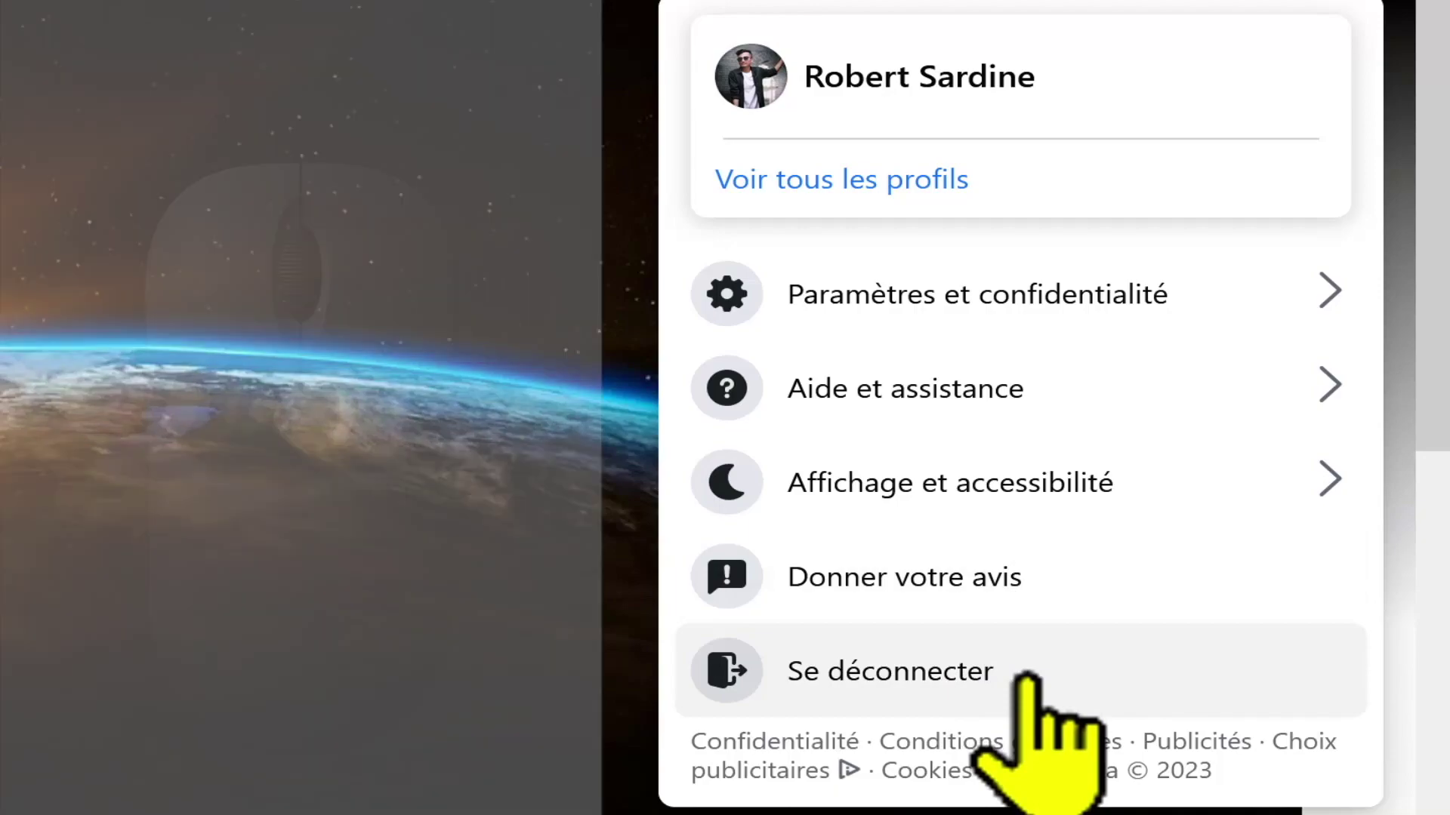
click(1027, 676)
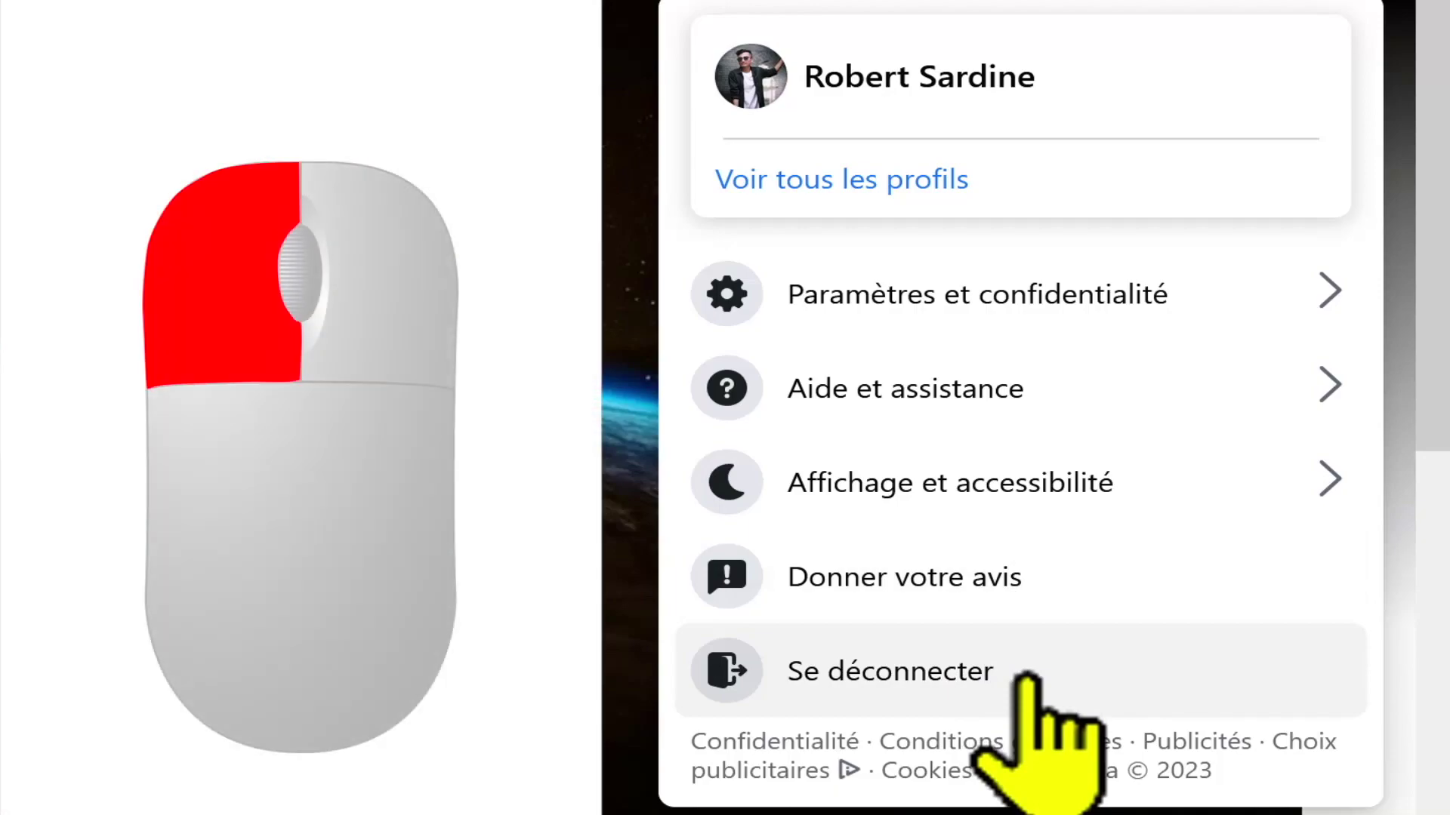